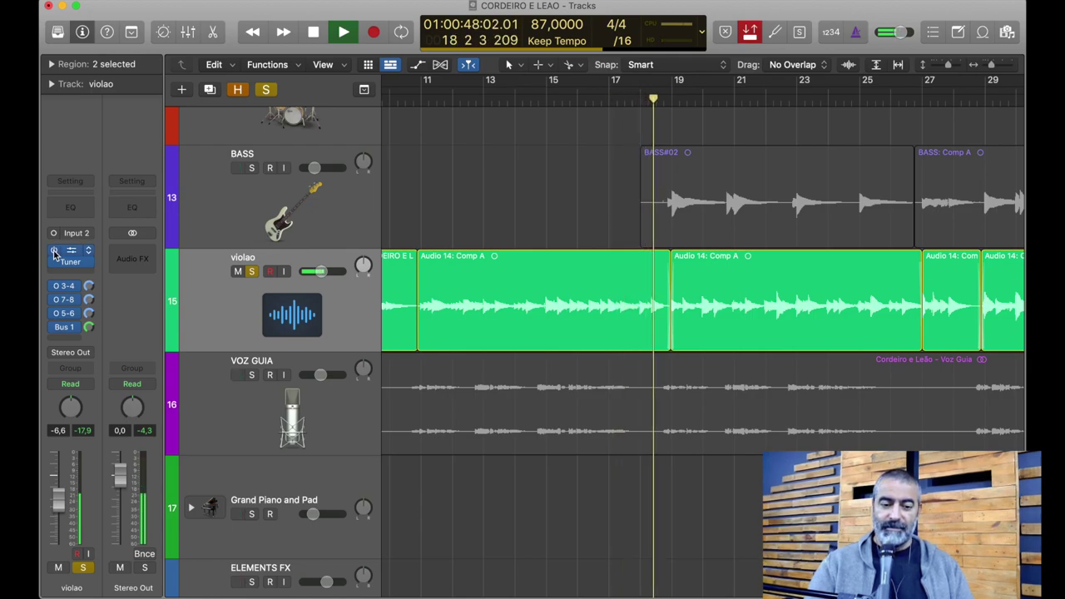
Switch the Pulse plug-in on the violao track on and off during playback from bar 11 to compare the guitar sound.
key("space")
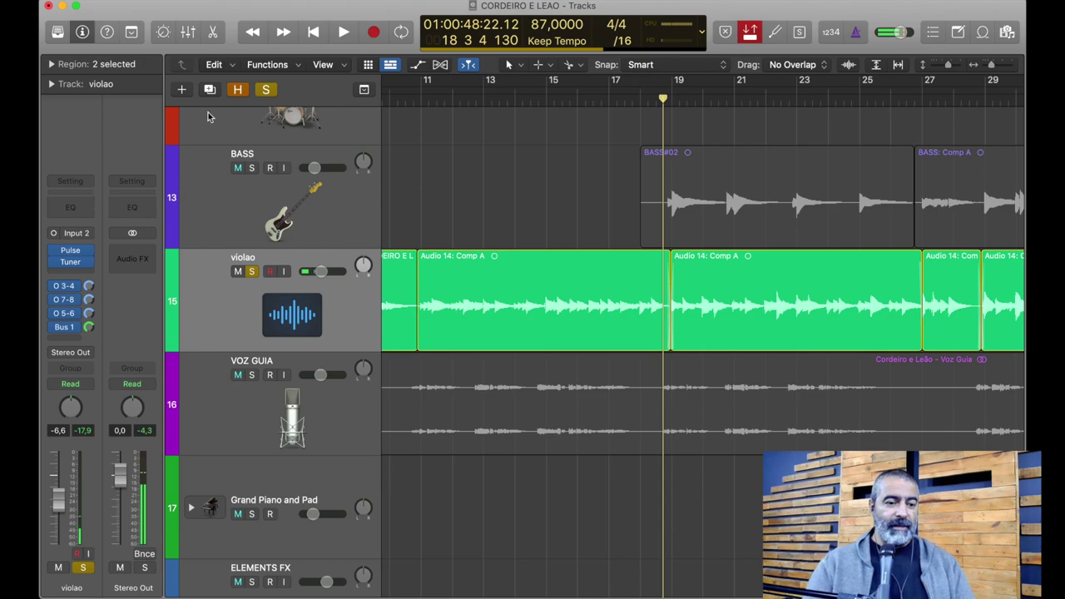
left_click(422, 101)
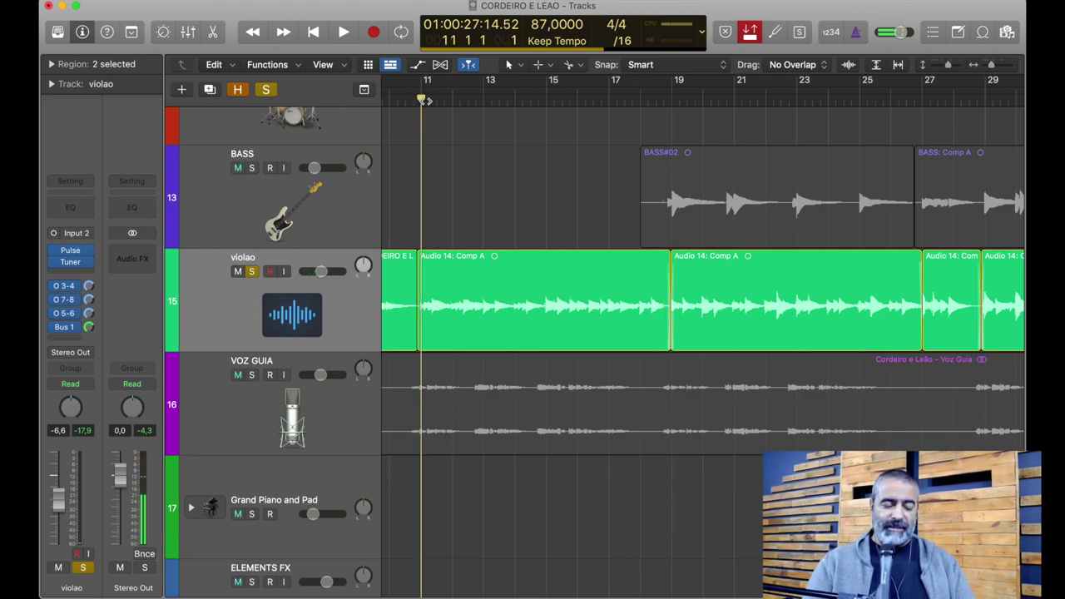
left_click(54, 252)
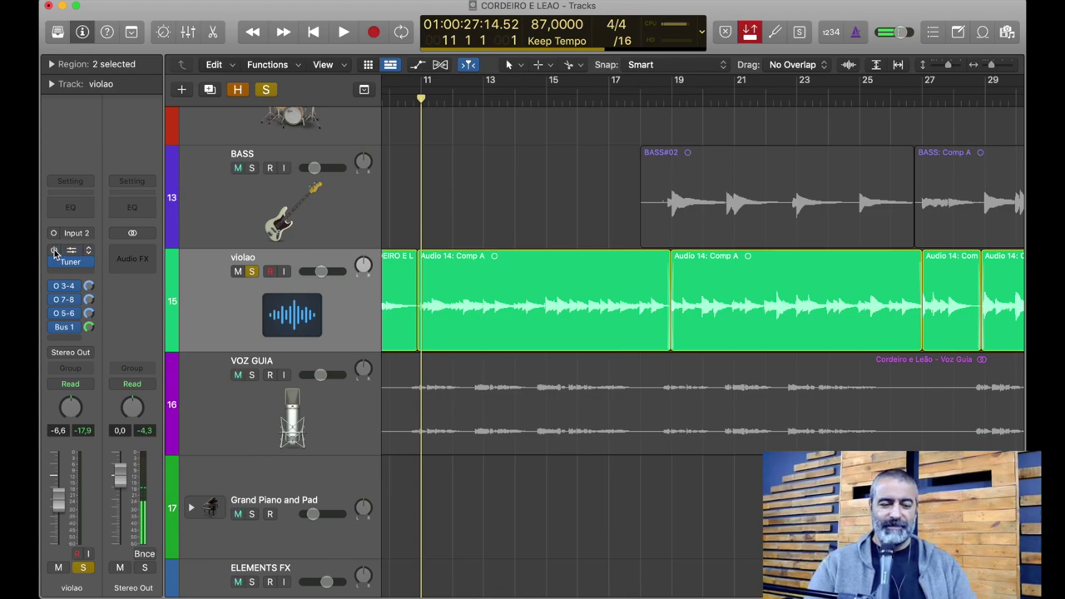
key("space")
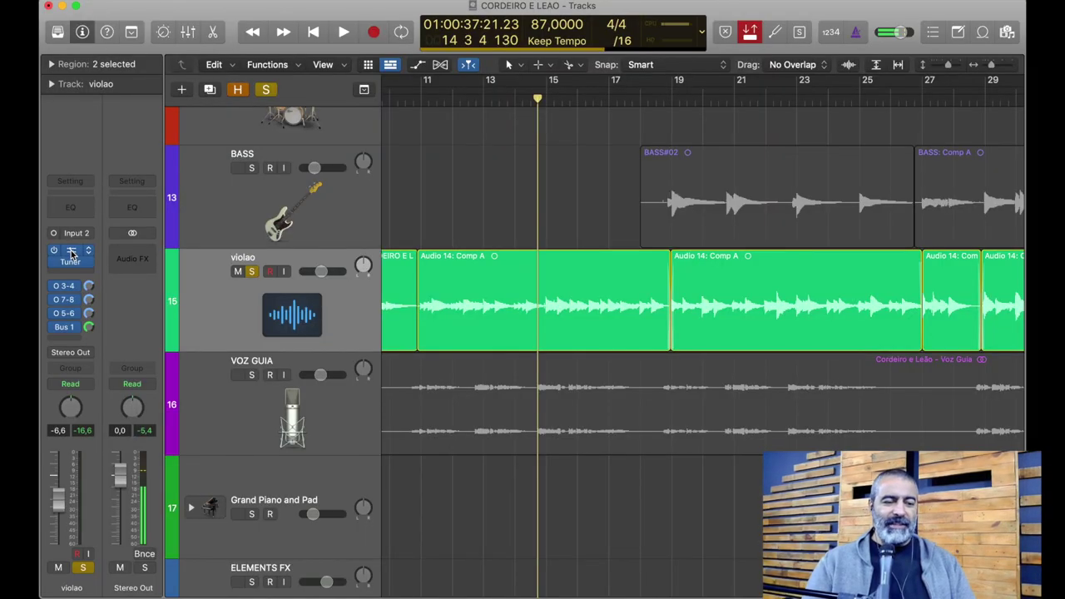
Open Pulse on the violao track and browse the guitar folders in Acoustic Impulses - violao, from Classical to Taylor 814, without loading anything.
left_click(72, 252)
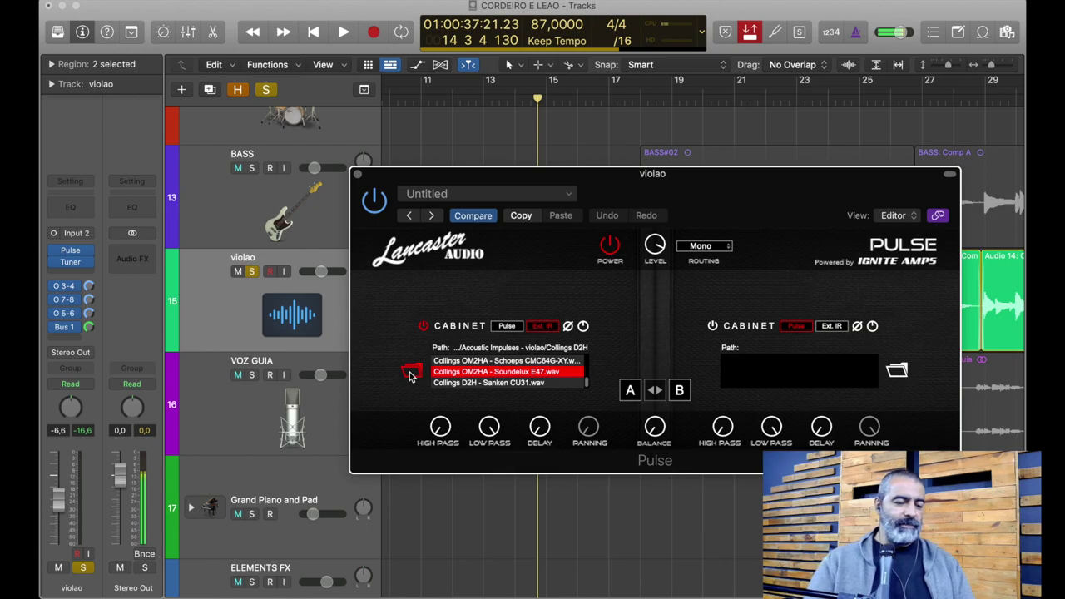
left_click(409, 374)
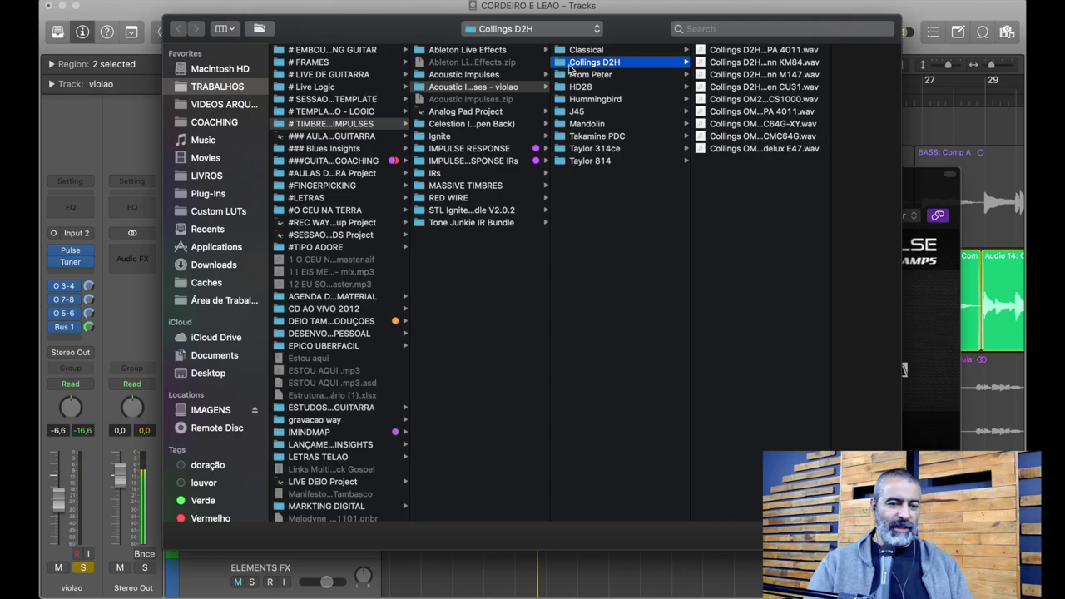
left_click(613, 87)
left_click(618, 75)
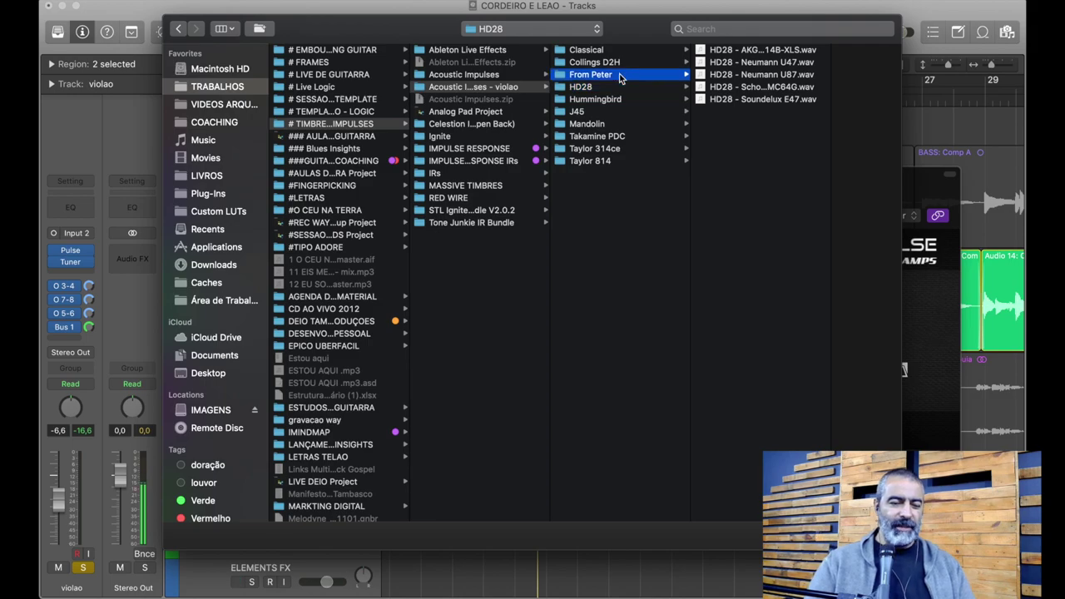
key("Up")
key("Up")
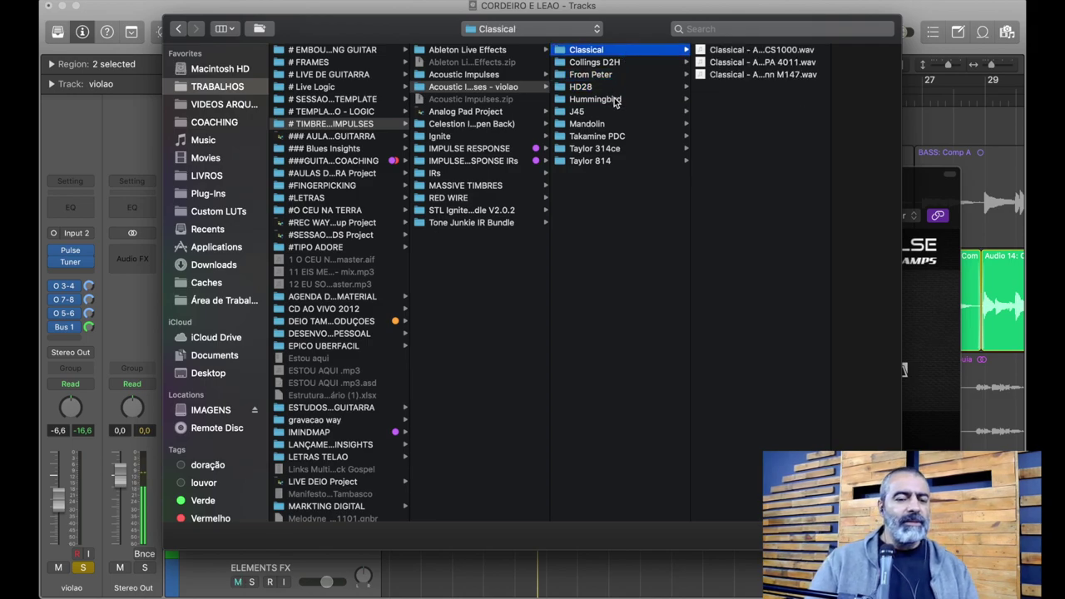
left_click(631, 99)
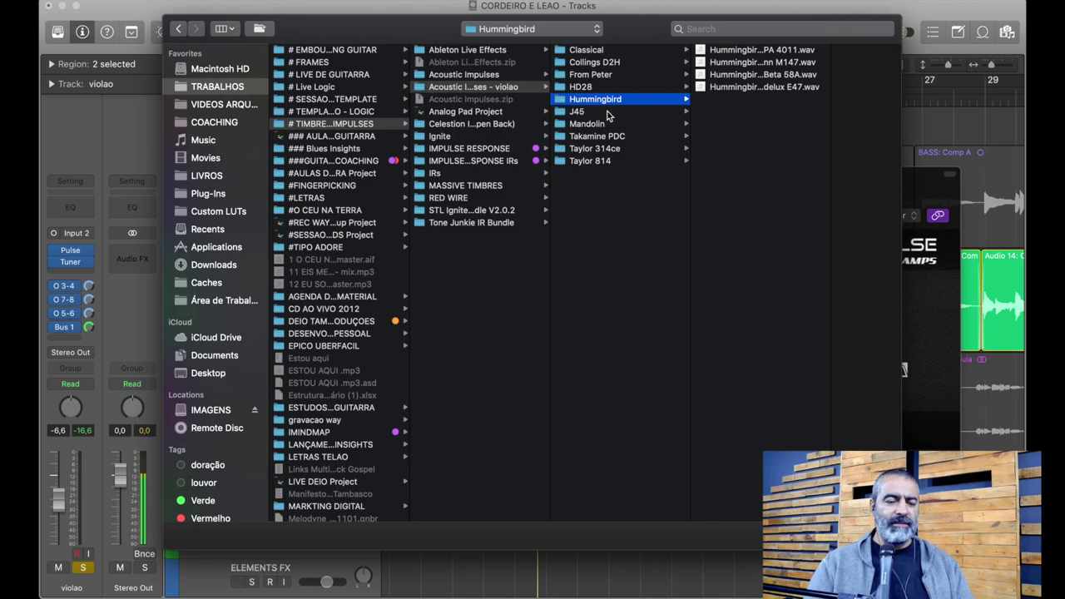
left_click(608, 113)
left_click(616, 125)
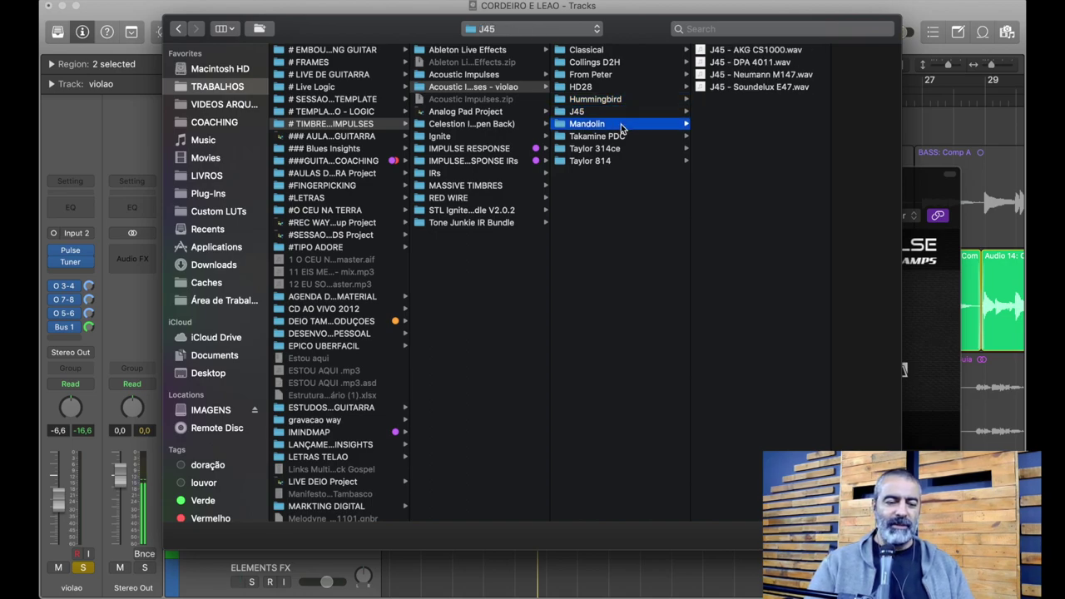
left_click(642, 136)
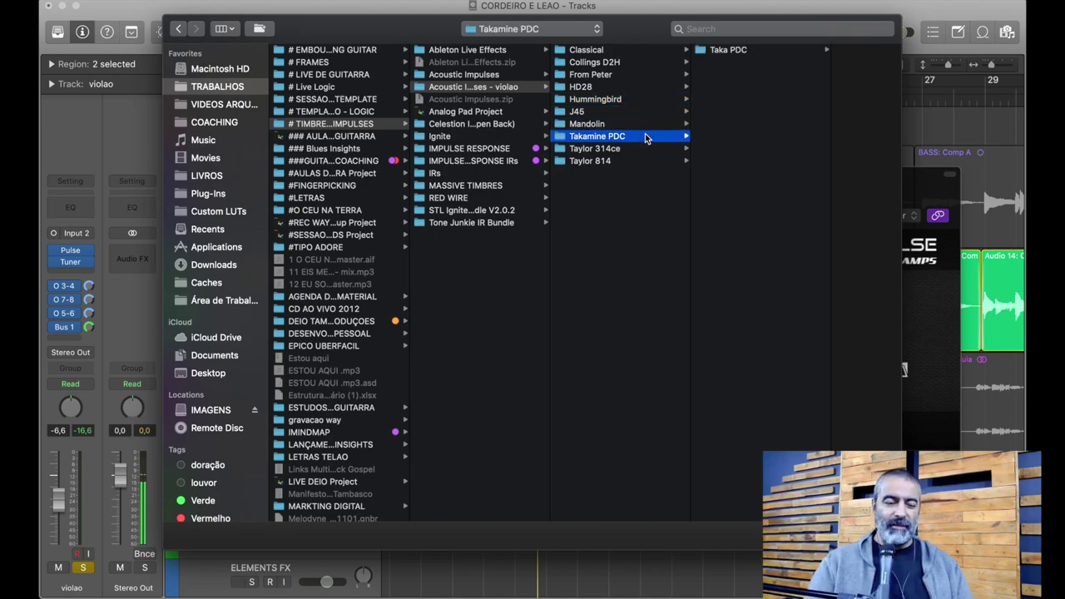
left_click(646, 148)
left_click(630, 162)
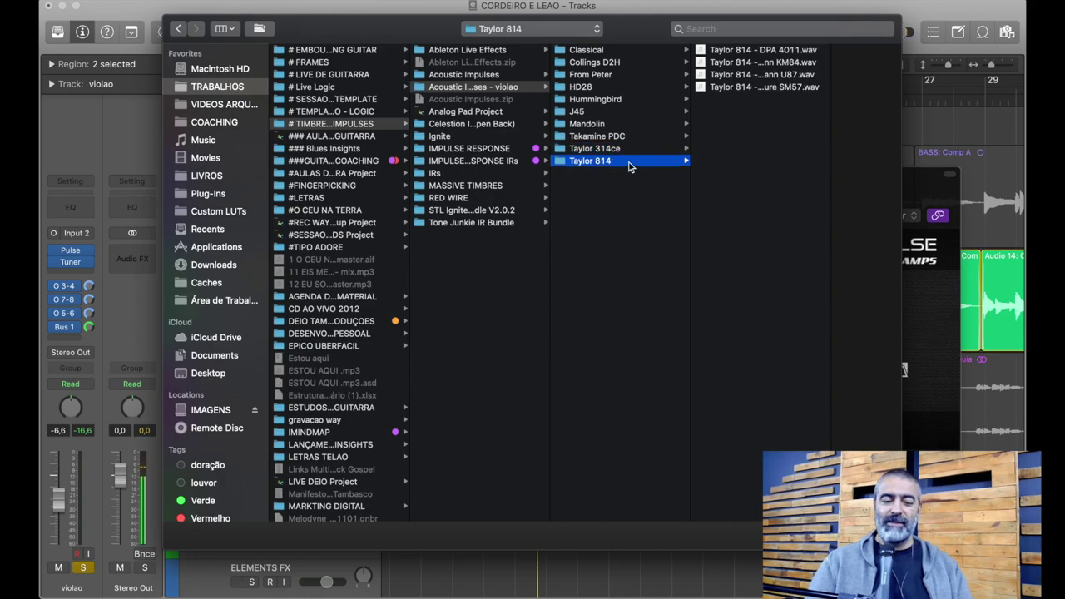
left_click(612, 188)
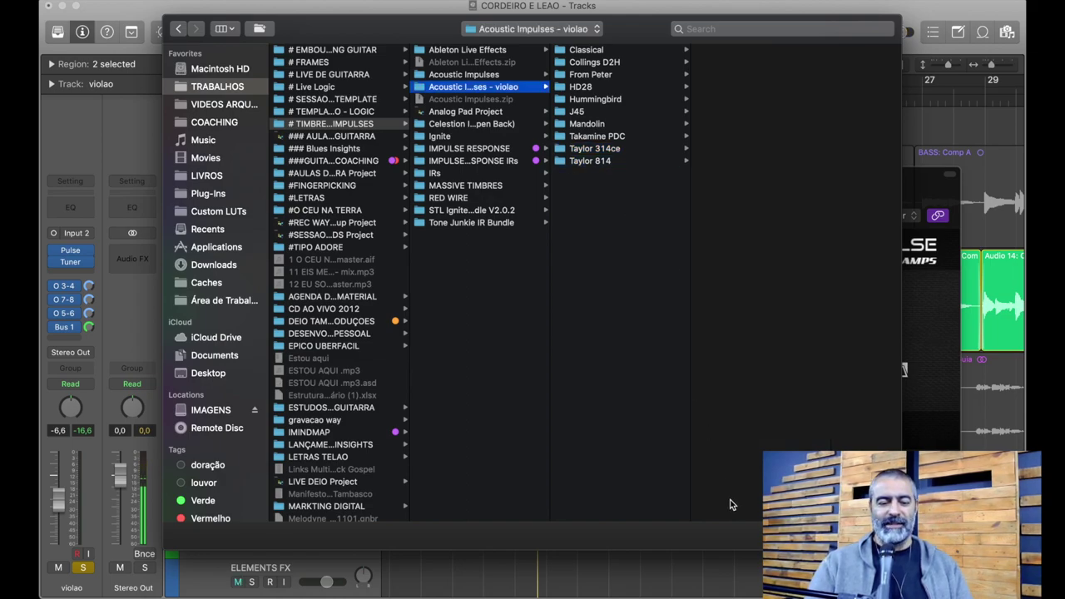
key("Escape")
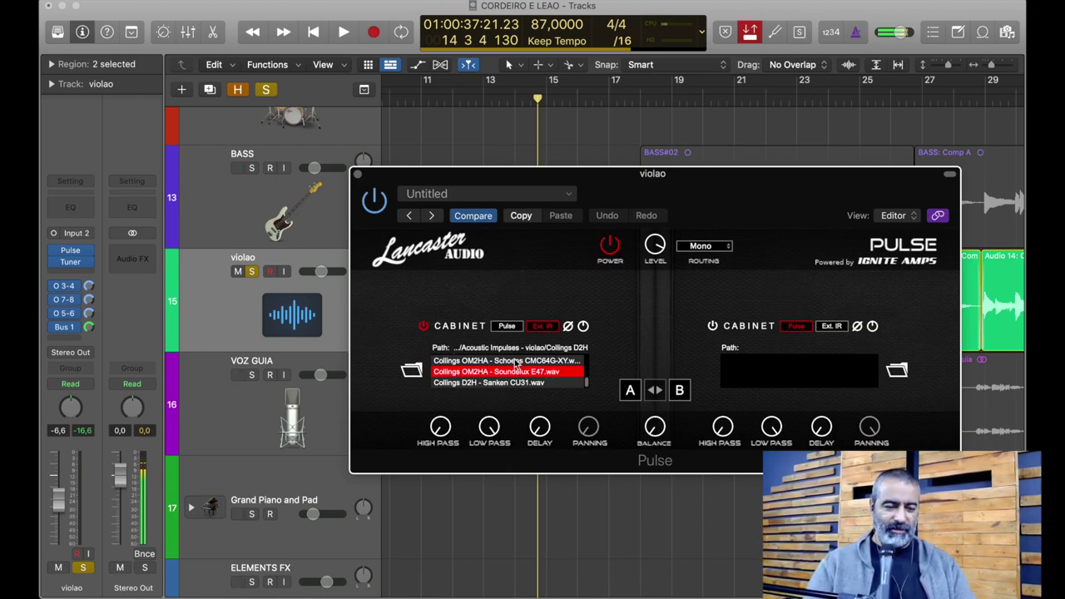
Play the violao track and audition the Collings impulses Schoeps CMC64G-XY, OM2HA - DPA 4011 and D2H - Neumann M147 in the first cabinet.
key("space")
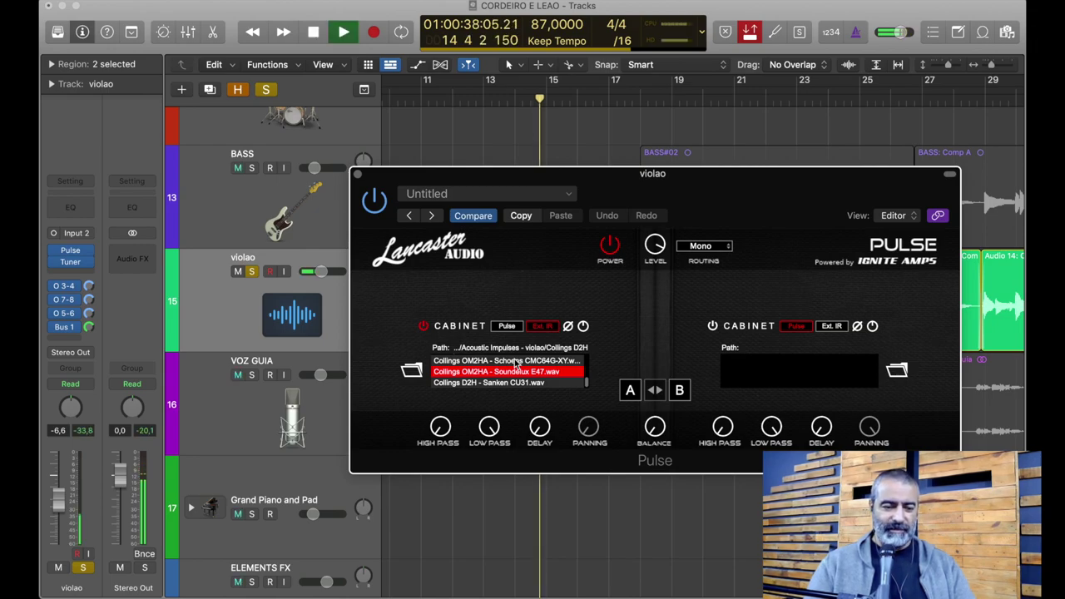
left_click(511, 361)
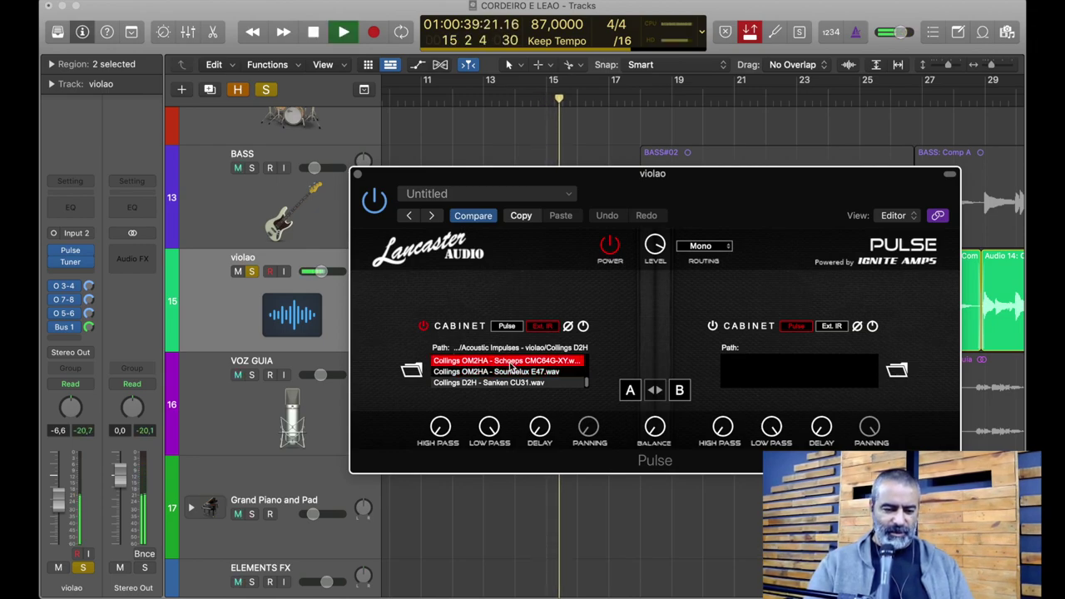
scroll(511, 371, "up", 2)
left_click(510, 371)
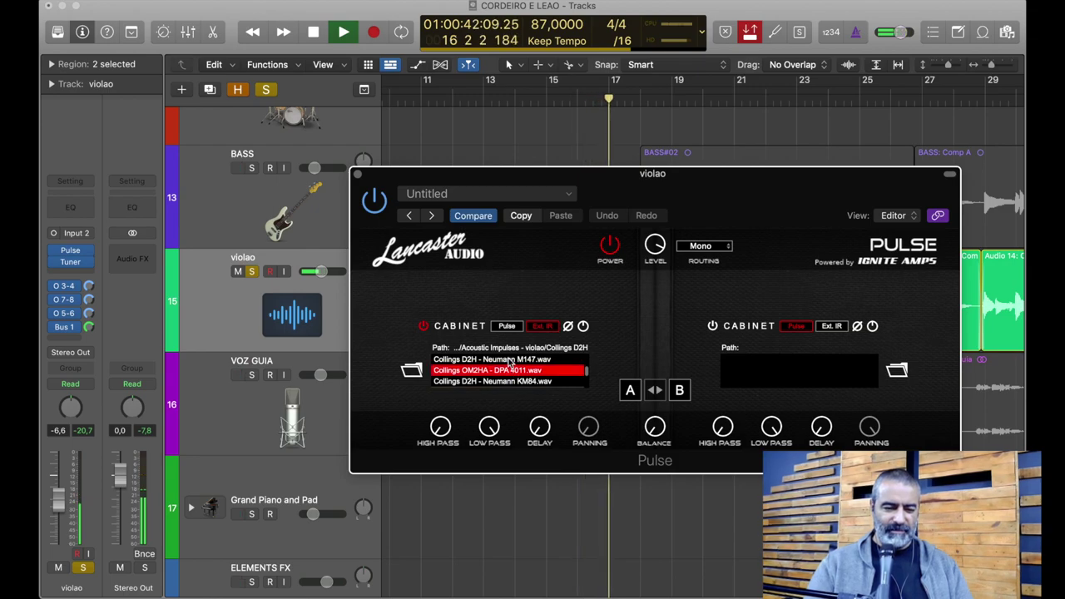
left_click(510, 359)
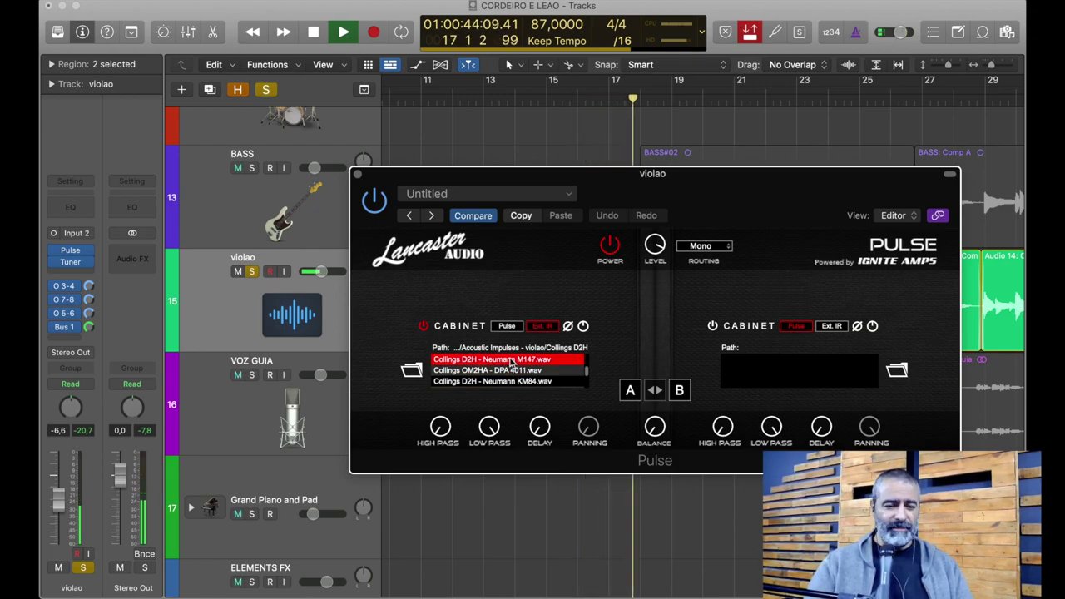
scroll(531, 370, "up", 1)
scroll(537, 372, "down", 1)
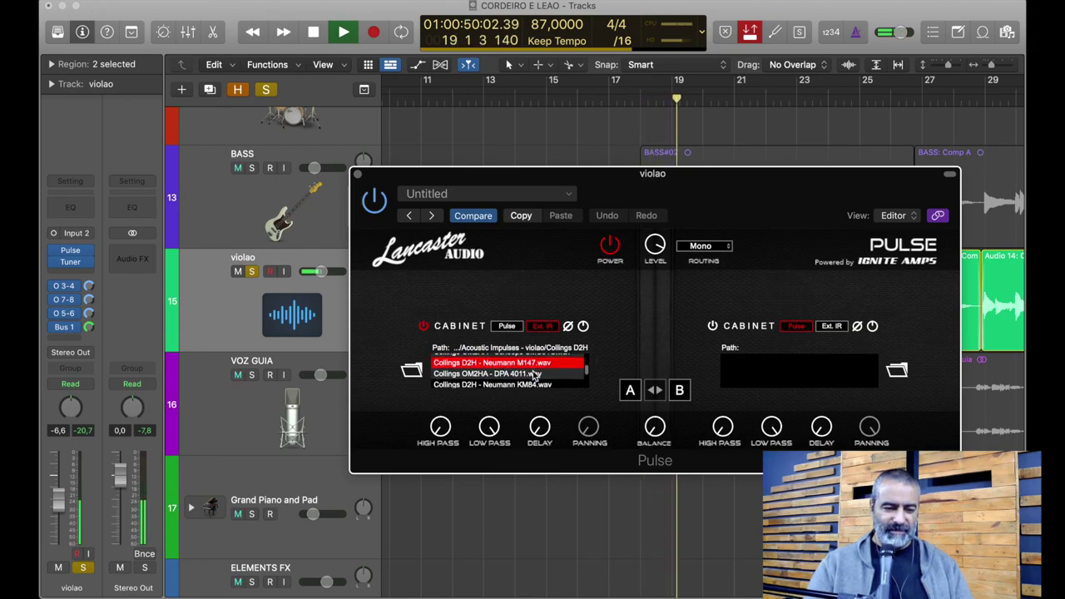
Audition the Collings OM2HA - DPA 4011 and Collings D2H - Neumann KM84 impulses while playback continues.
left_click(535, 375)
scroll(535, 376, "down", 1)
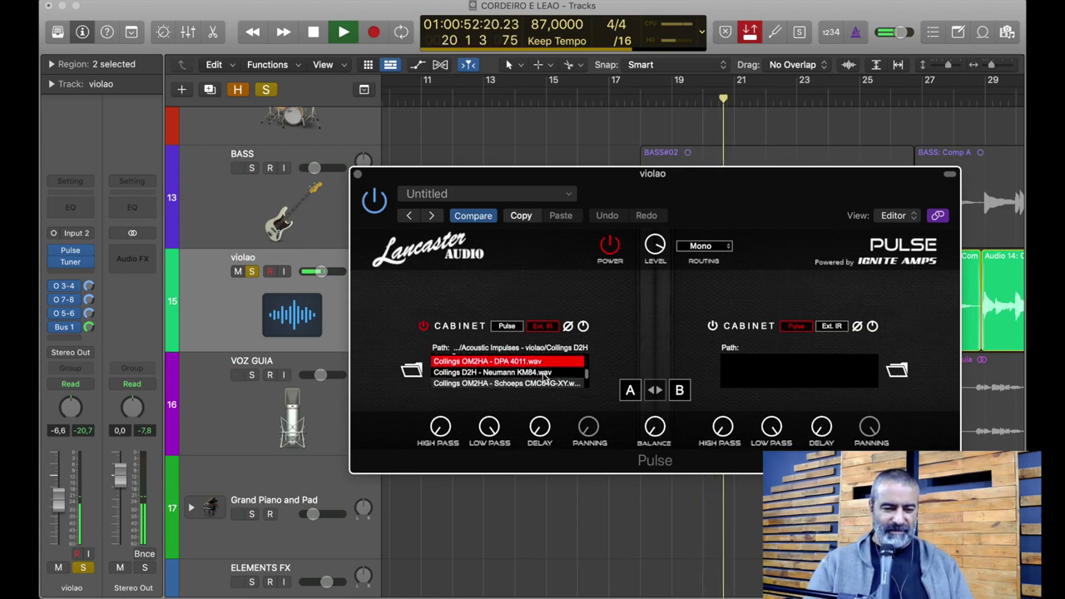
left_click(522, 374)
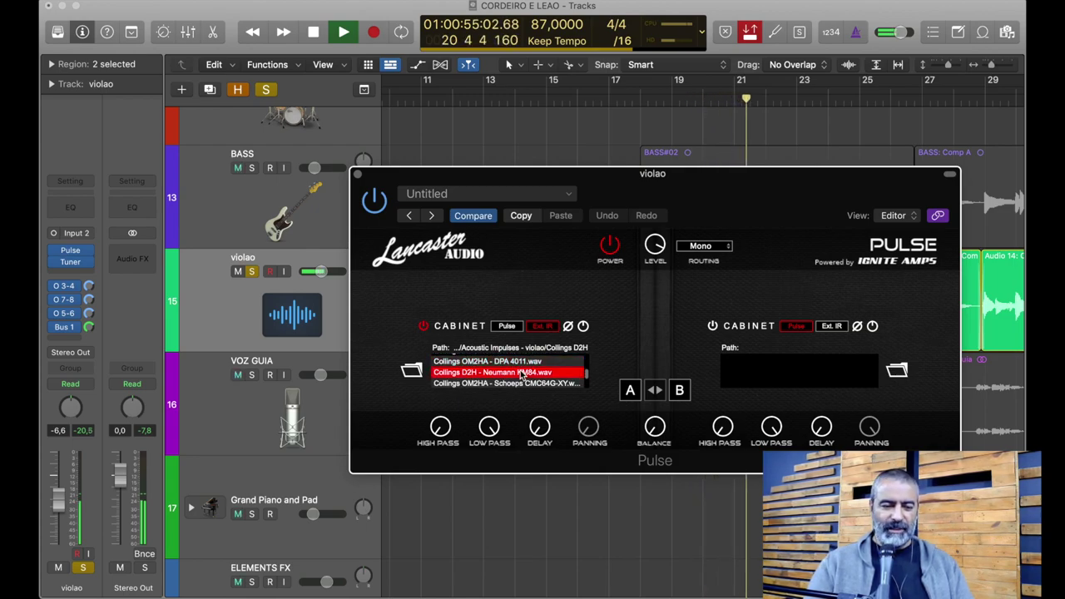
scroll(522, 374, "down", 2)
scroll(516, 375, "up", 2)
scroll(510, 377, "down", 1)
Compare the Collings OM2HA - Schoeps CMC64G-XY impulse with Collings OM2HA - Soundelux E47, keep the Soundelux E47 loaded and stop playback.
left_click(509, 371)
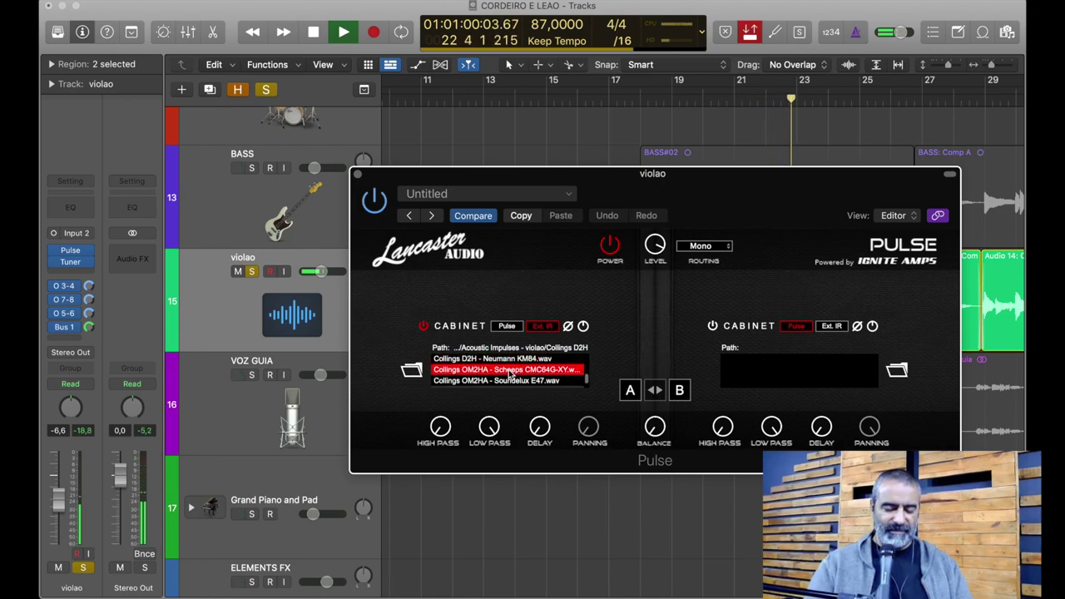
scroll(509, 373, "down", 1)
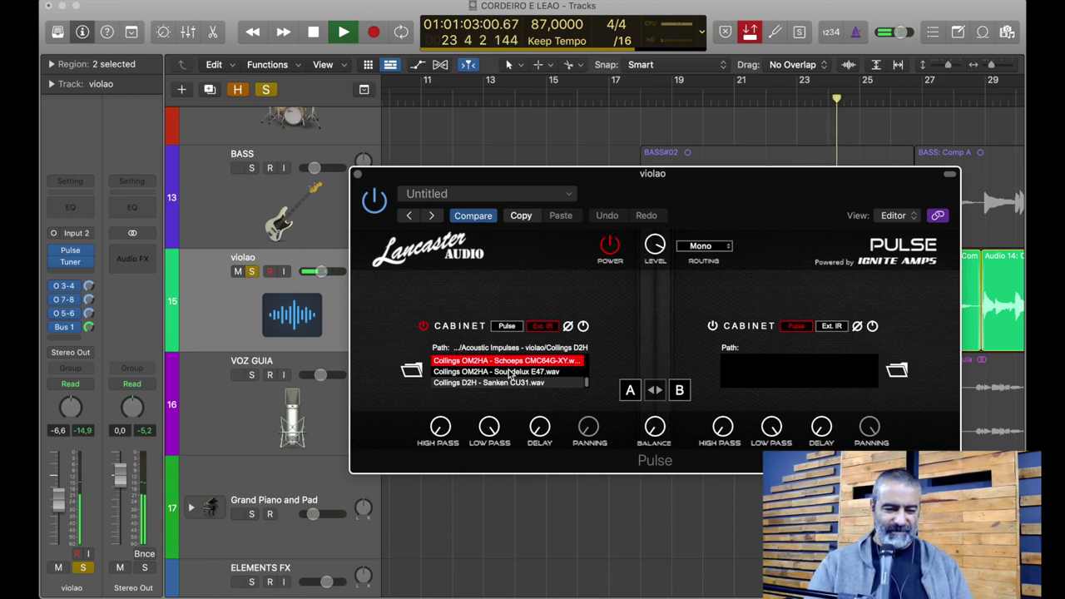
left_click(510, 372)
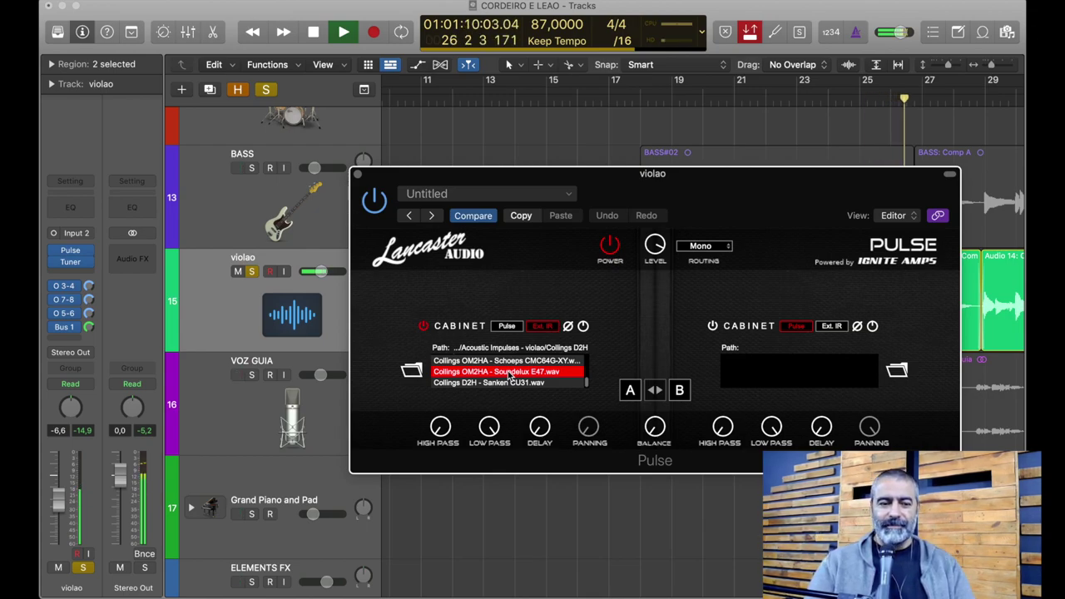
key("space")
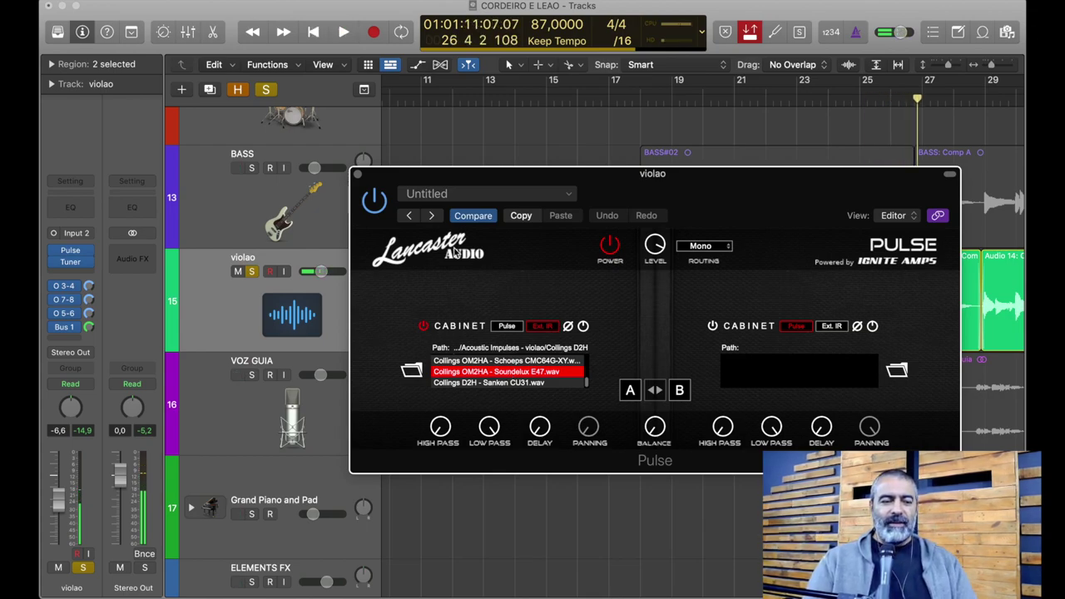
Close the Pulse window and move the playhead back to bar 3, where the violao regions start.
left_click(357, 175)
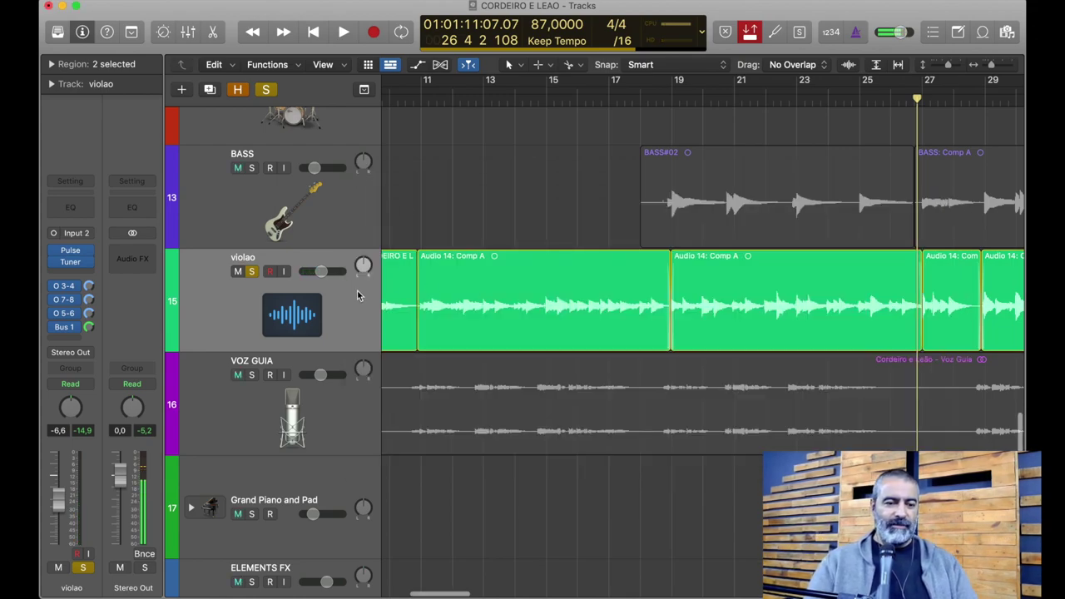
key("z")
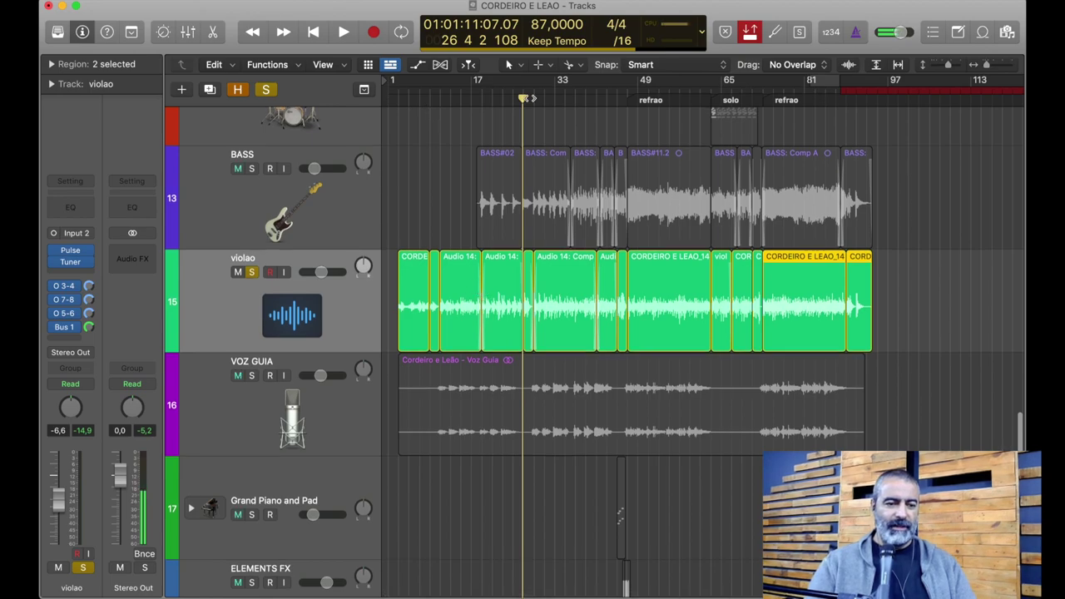
left_click_drag(533, 98, 400, 129)
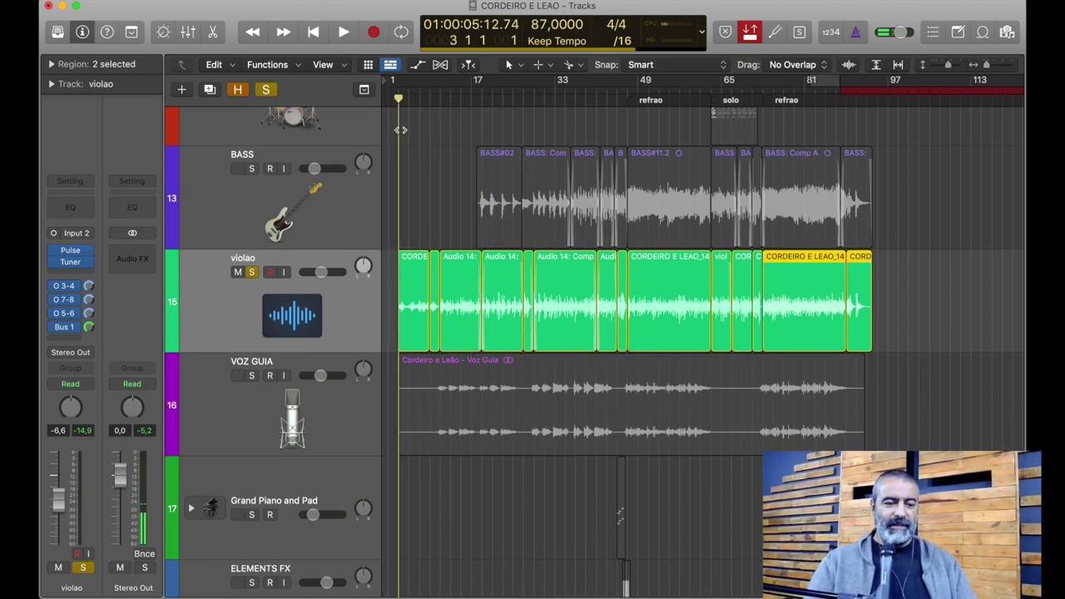
scroll(410, 194, "up", 10)
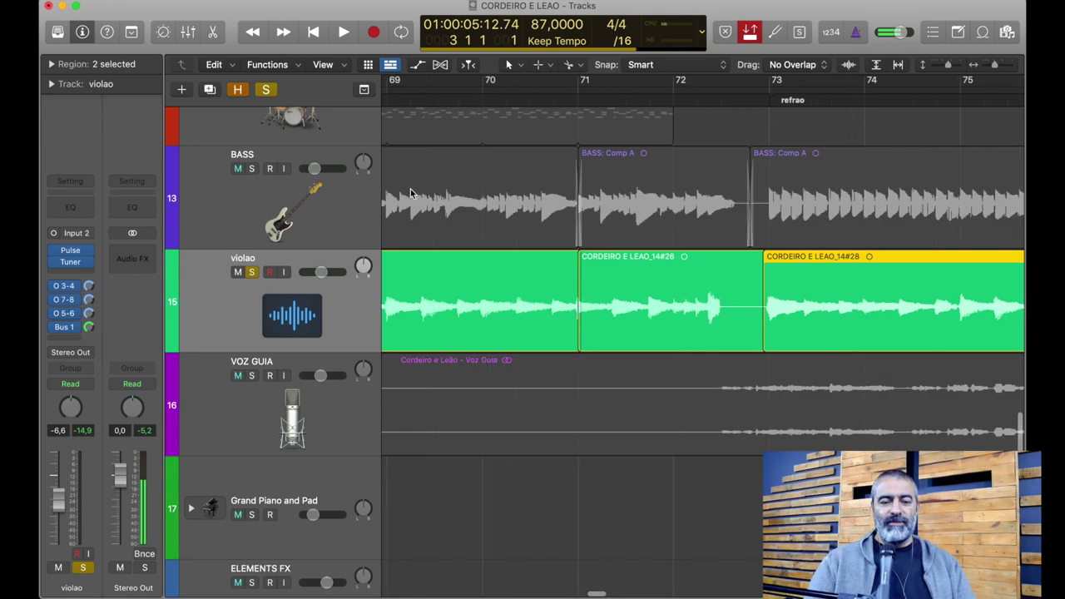
scroll(381, 188, "left", 15)
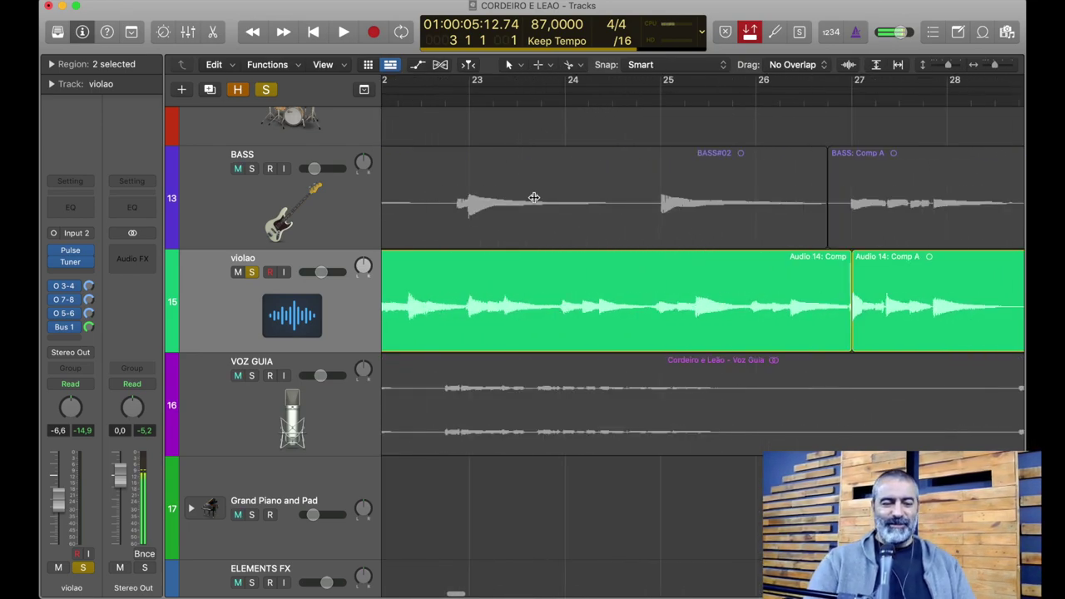
scroll(534, 200, "left", 2)
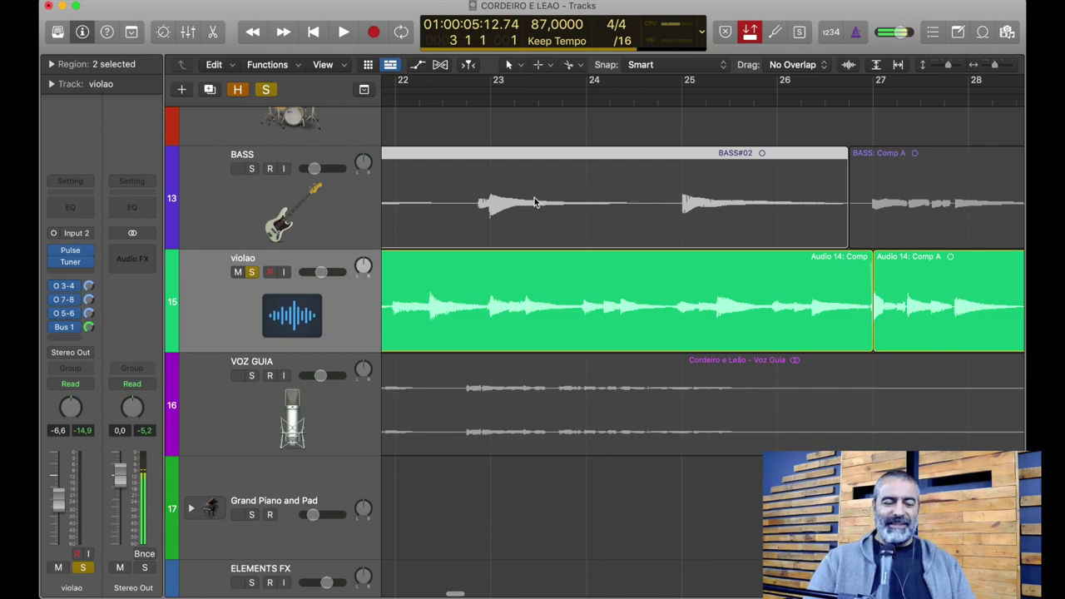
left_click(534, 197)
Create a new track directly below violao with duplicate settings.
scroll(534, 197, "down", 8)
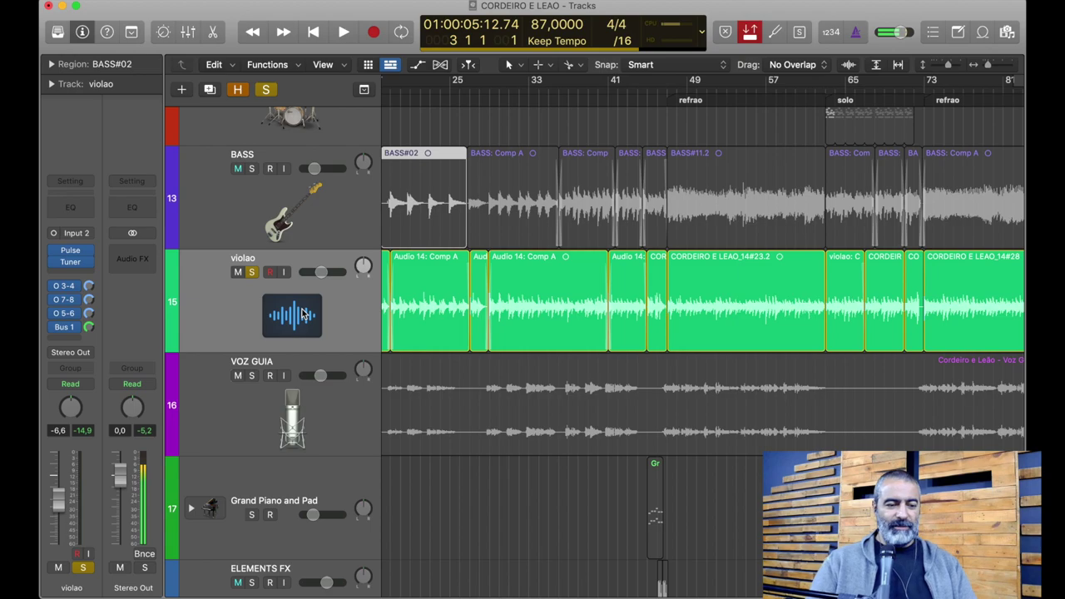
key("super+d")
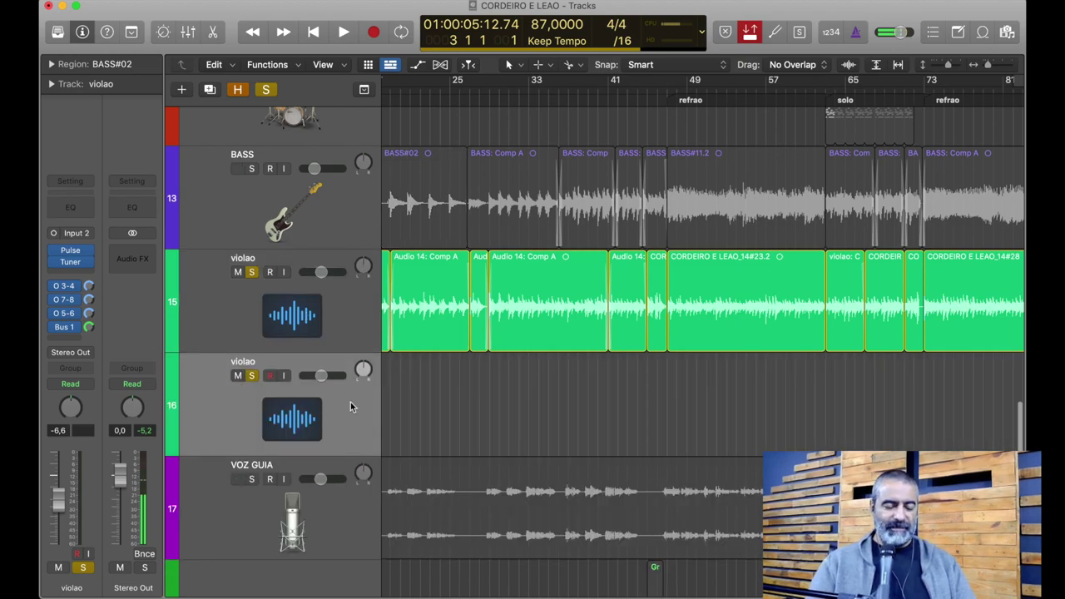
Select all the audio regions on the original violao track.
key("super+Left")
key("super+Left")
key("super+Left")
left_click_drag(706, 312, 436, 315)
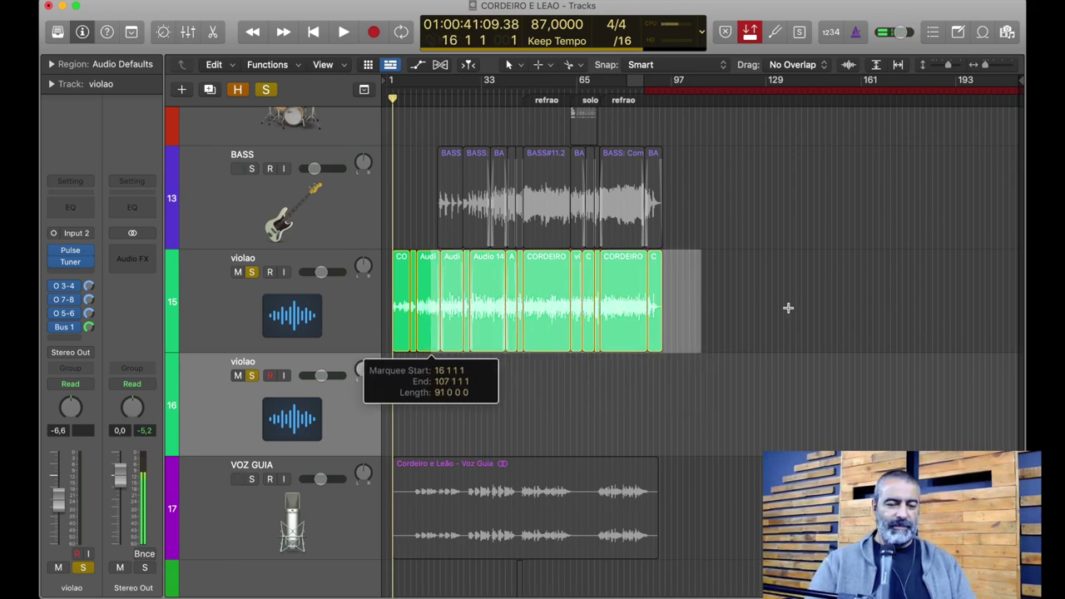
left_click(726, 268)
left_click_drag(678, 257, 376, 269)
key("super+Right")
key("super+Right")
key("super+Right")
key("super+Right")
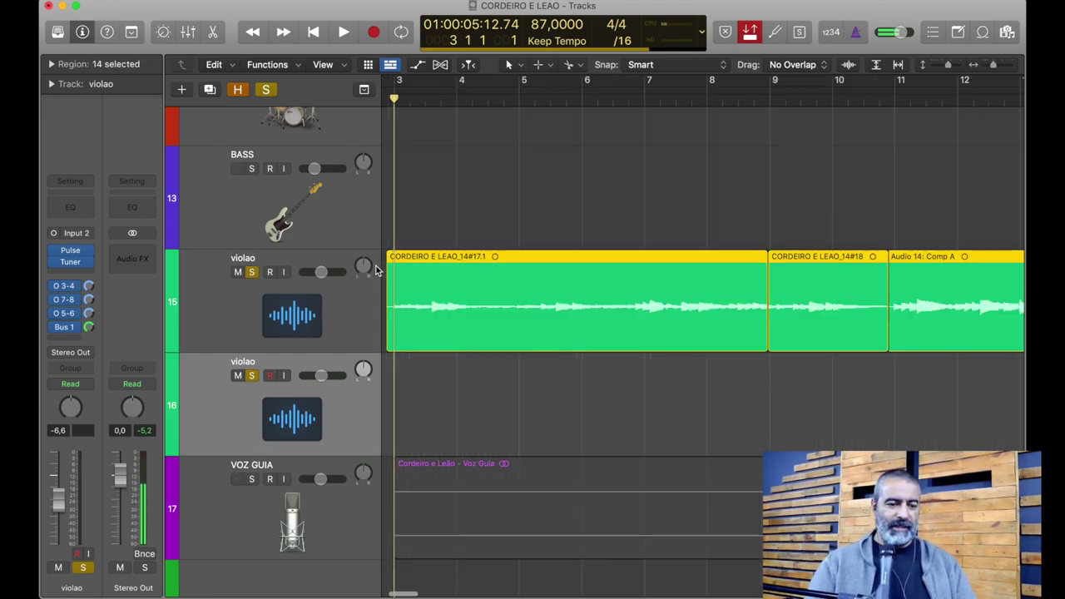
Paste the violao regions onto the duplicate track at position 2 4 3 1, aligned with the start of the original regions.
key("super+Right")
key("super+Right")
key("super+Right")
key("super+Right")
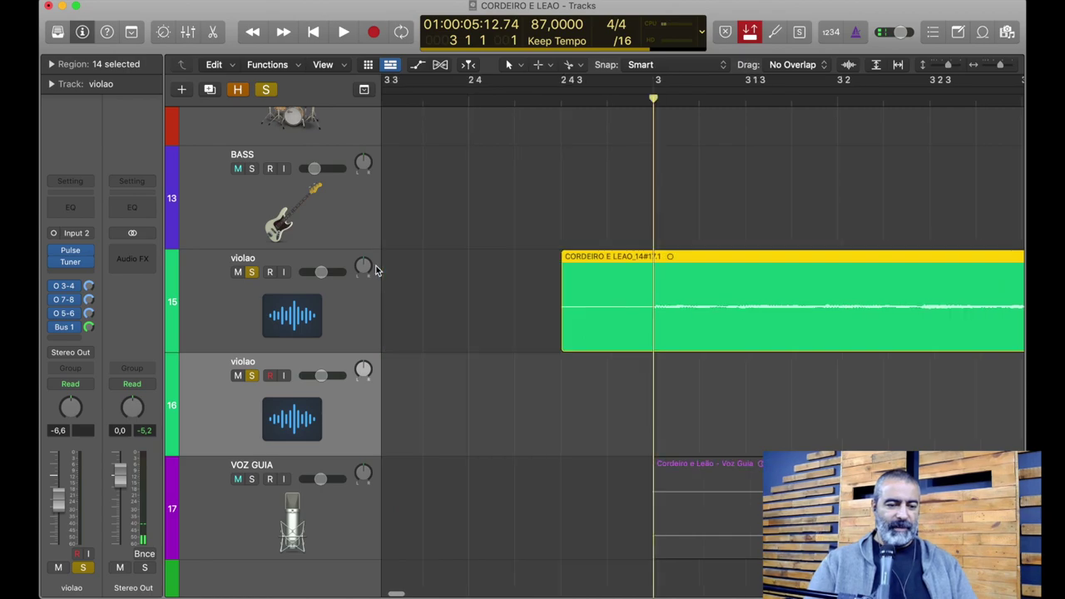
left_click_drag(626, 106, 562, 121)
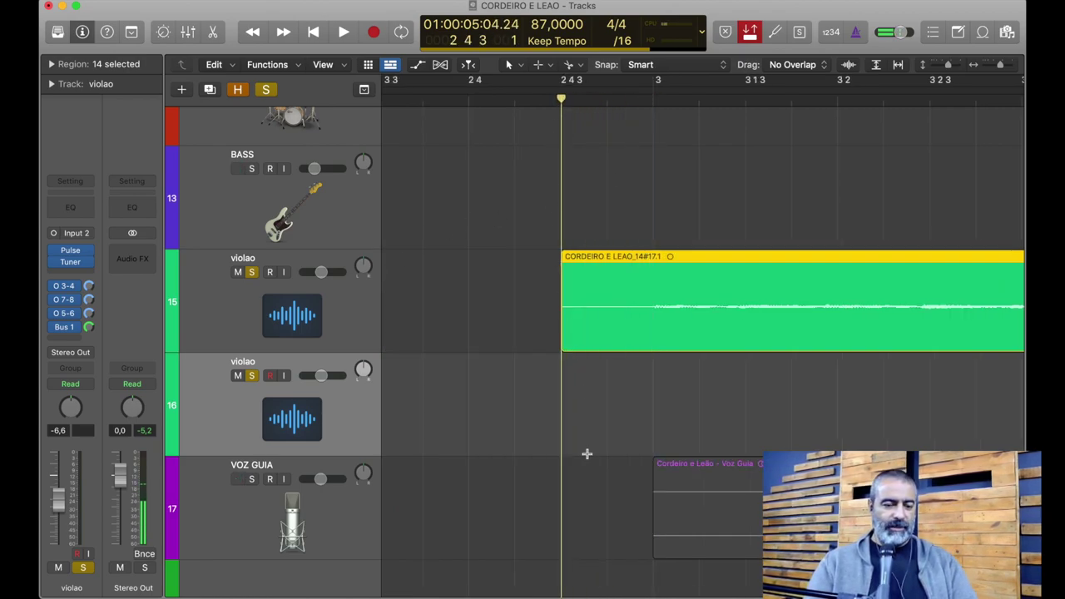
left_click(562, 434)
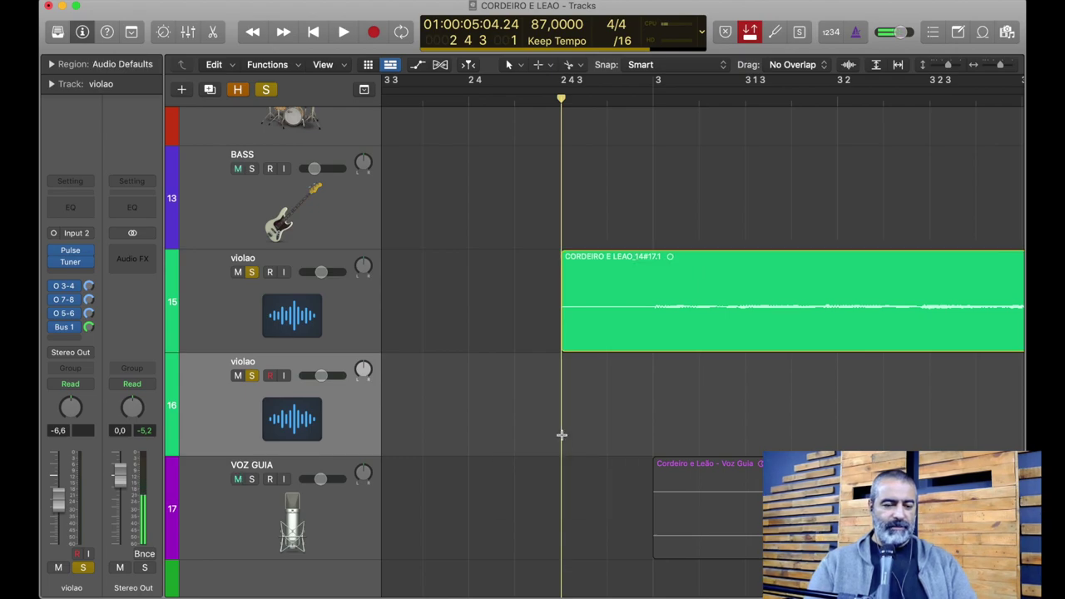
key("super+v")
key("super+Left")
key("super+Left")
key("super+Left")
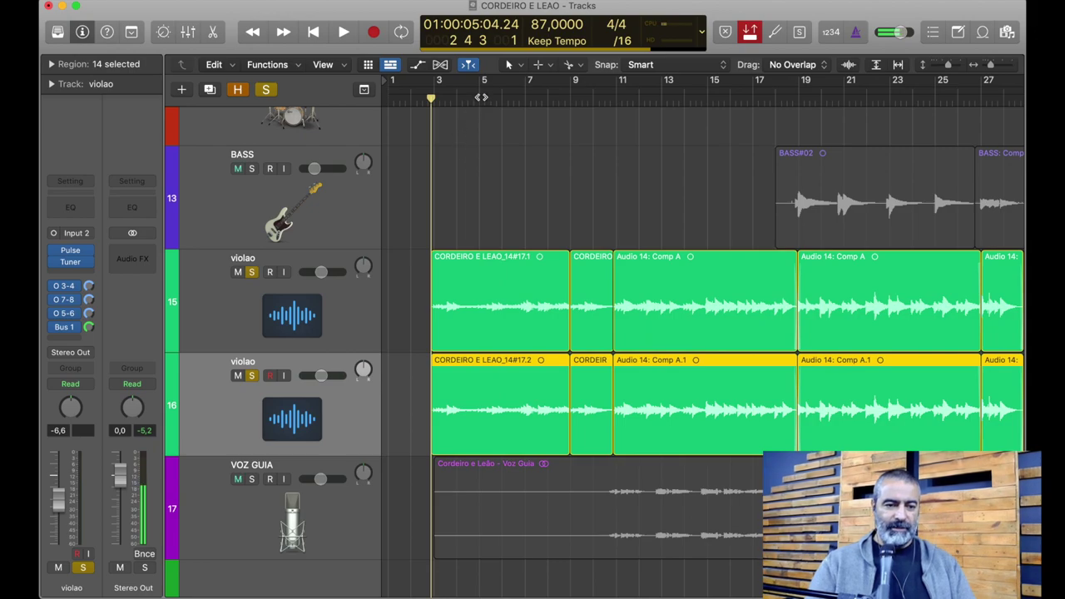
With only the duplicate violao track soloed, load the Collings OM2HA - Schoeps CMC64G impulse in its Pulse and play from bar 5.
left_click(475, 105)
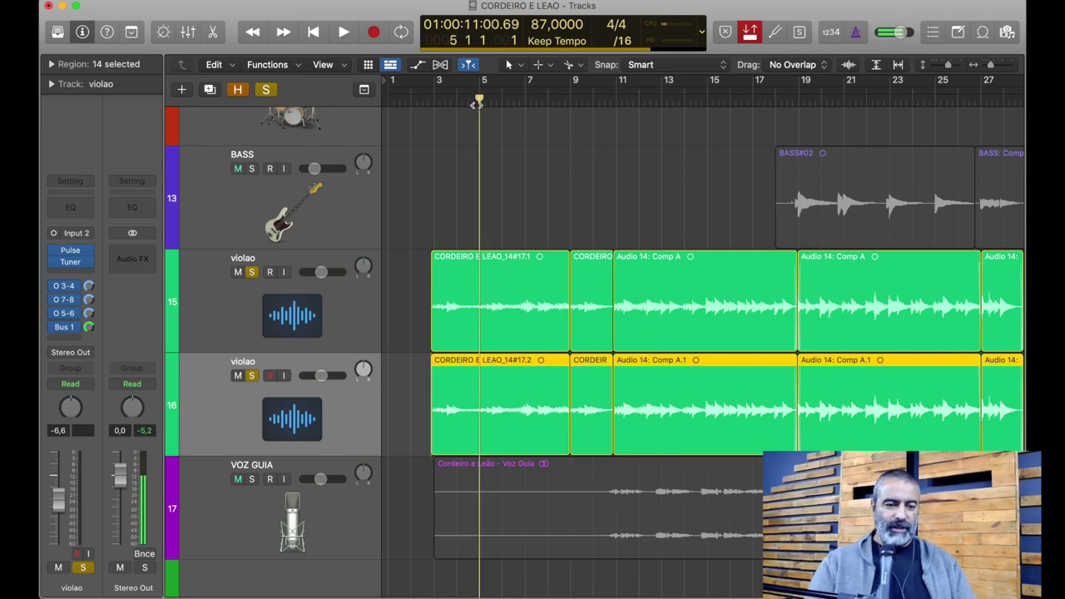
left_click(251, 273)
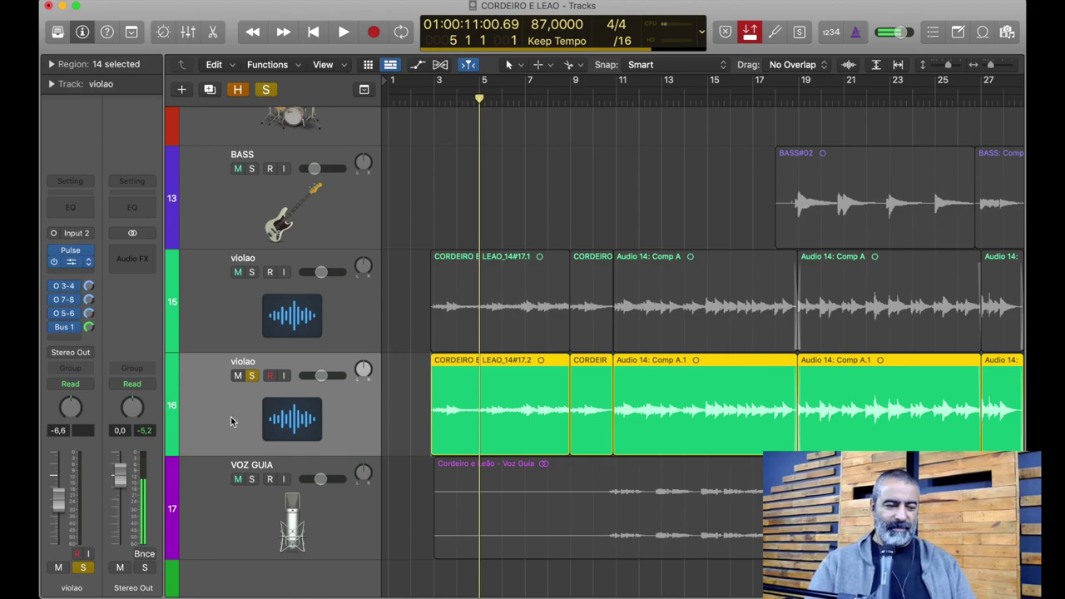
left_click(71, 254)
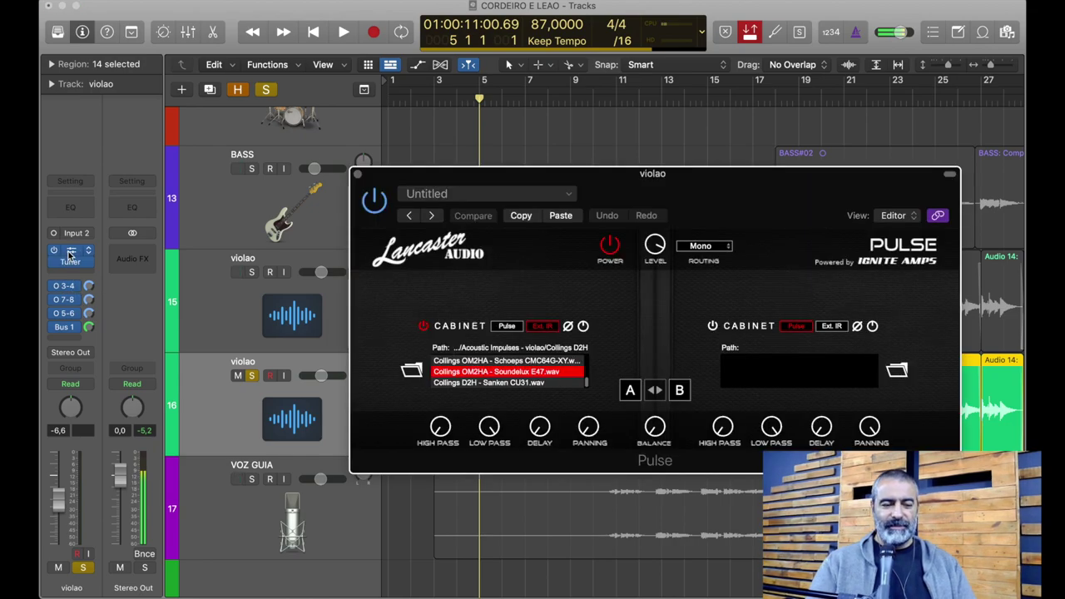
scroll(524, 366, "up", 4)
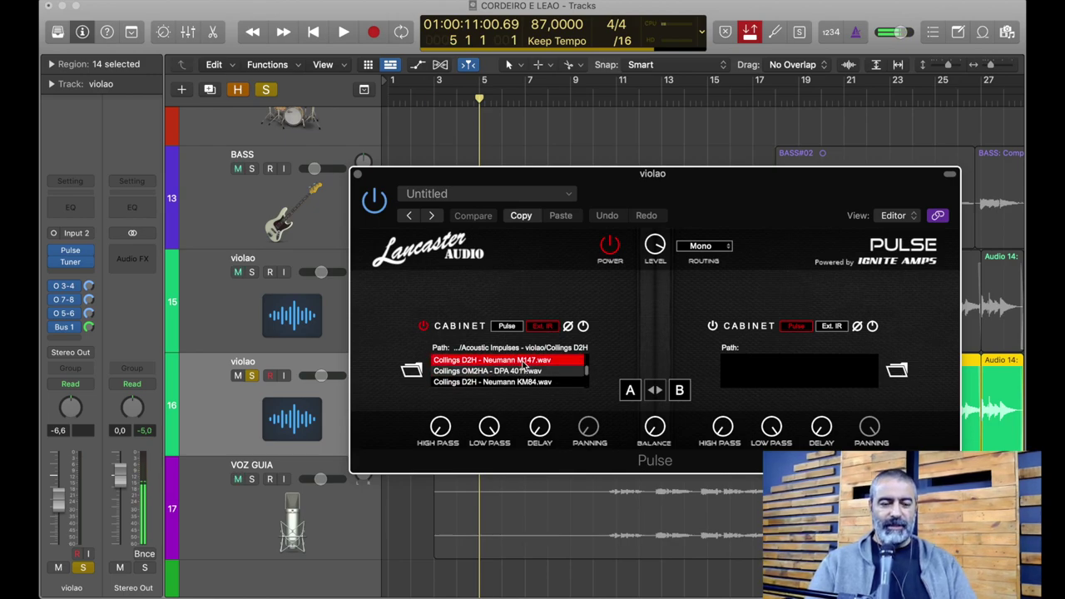
key("space")
scroll(524, 366, "up", 2)
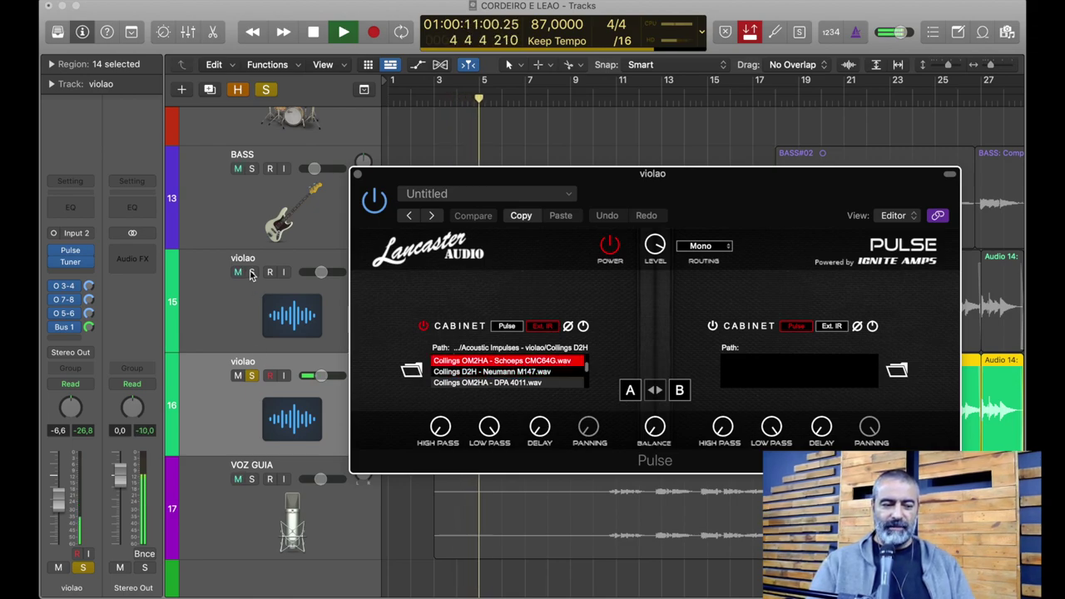
Compare the original and duplicate violao tracks by switching their solos during playback, close the Pulse window and leave both soloed.
left_click(252, 376)
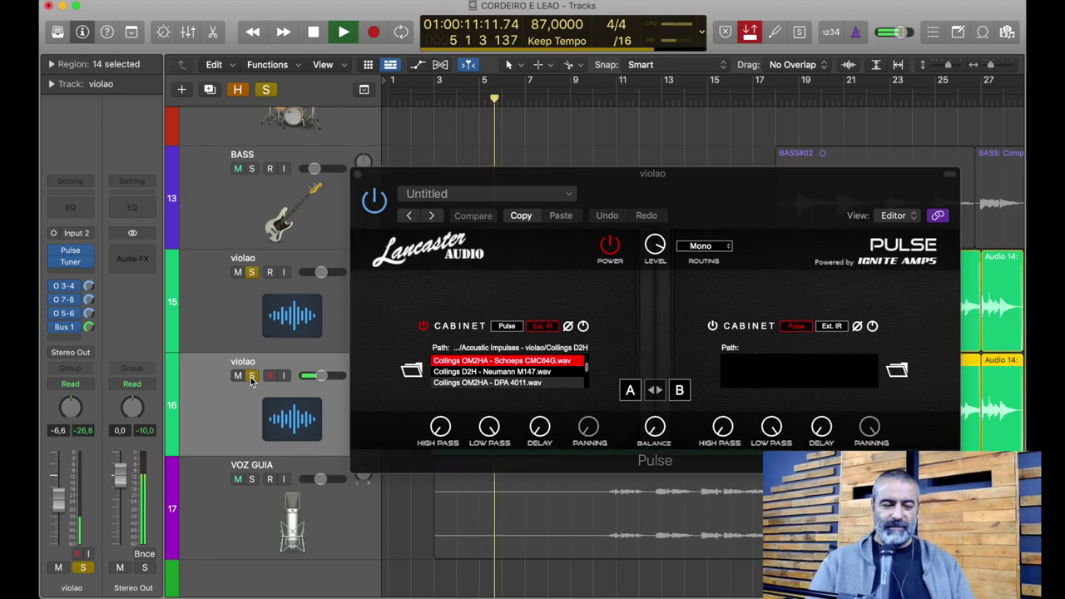
left_click(252, 376)
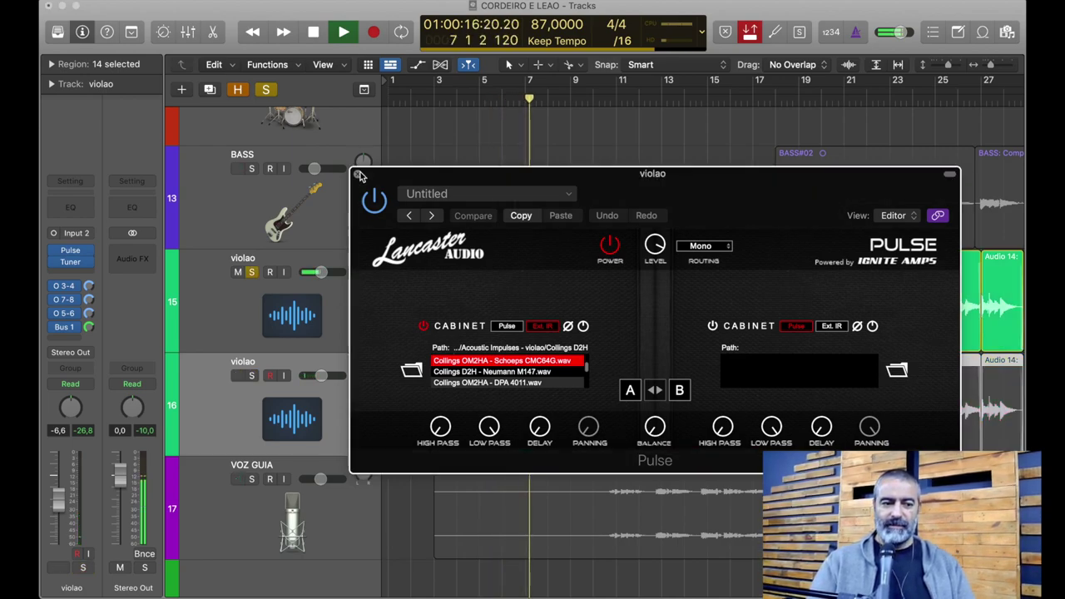
left_click(359, 174)
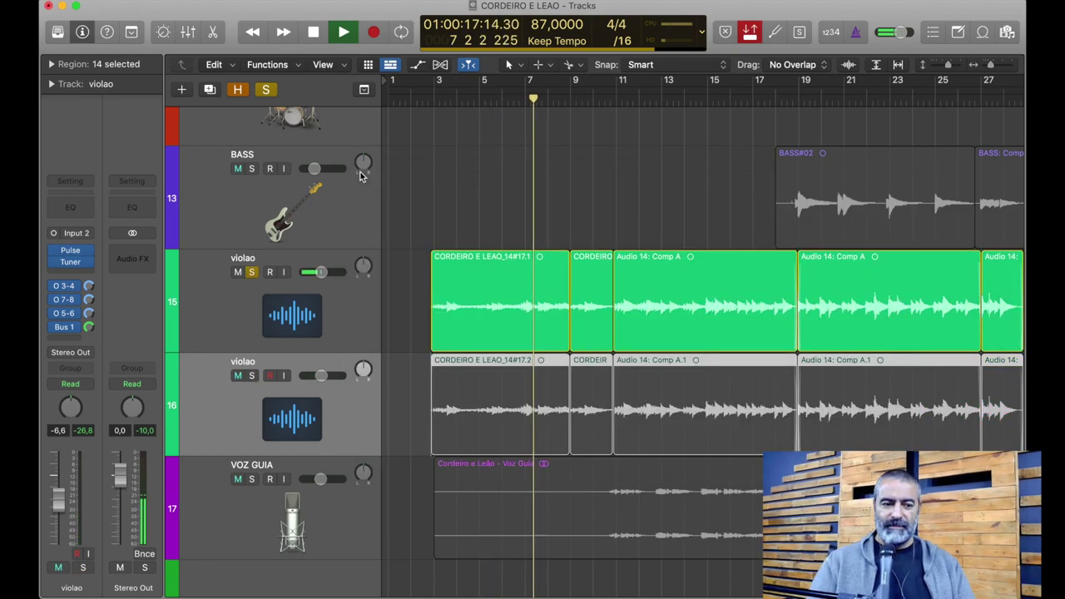
left_click(252, 376)
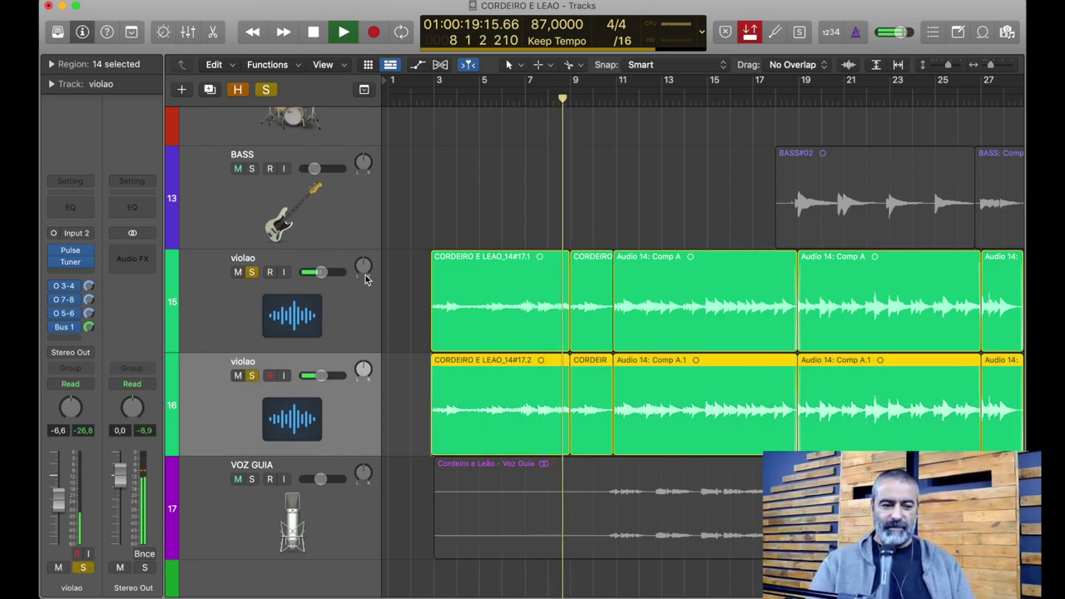
Pan the original violao track to -48 and the duplicate to +40 during playback, and stop playback.
left_click_drag(366, 275, 366, 259)
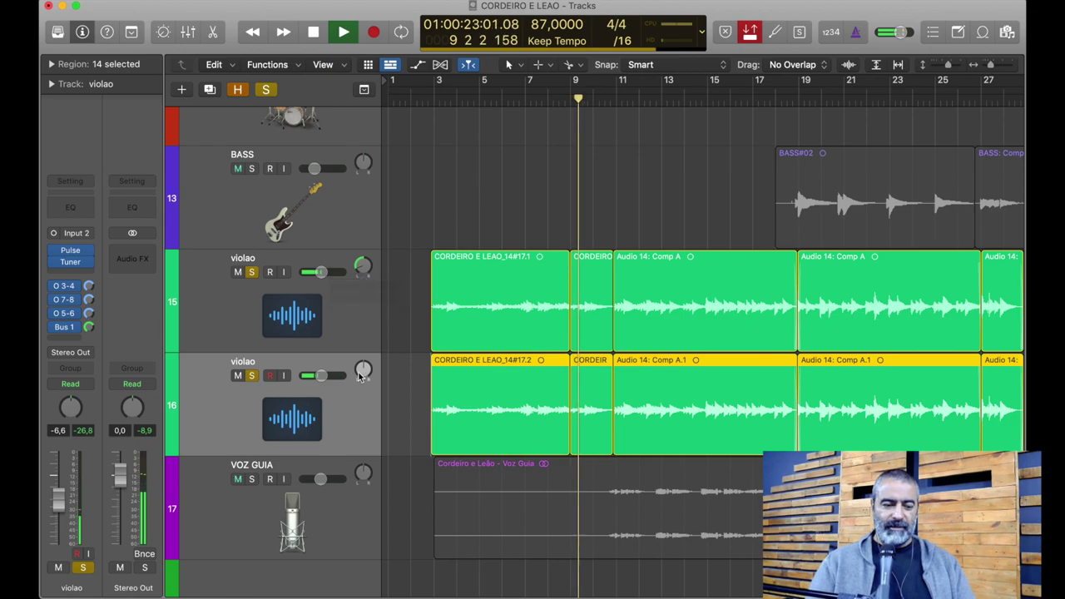
left_click_drag(363, 376, 363, 360)
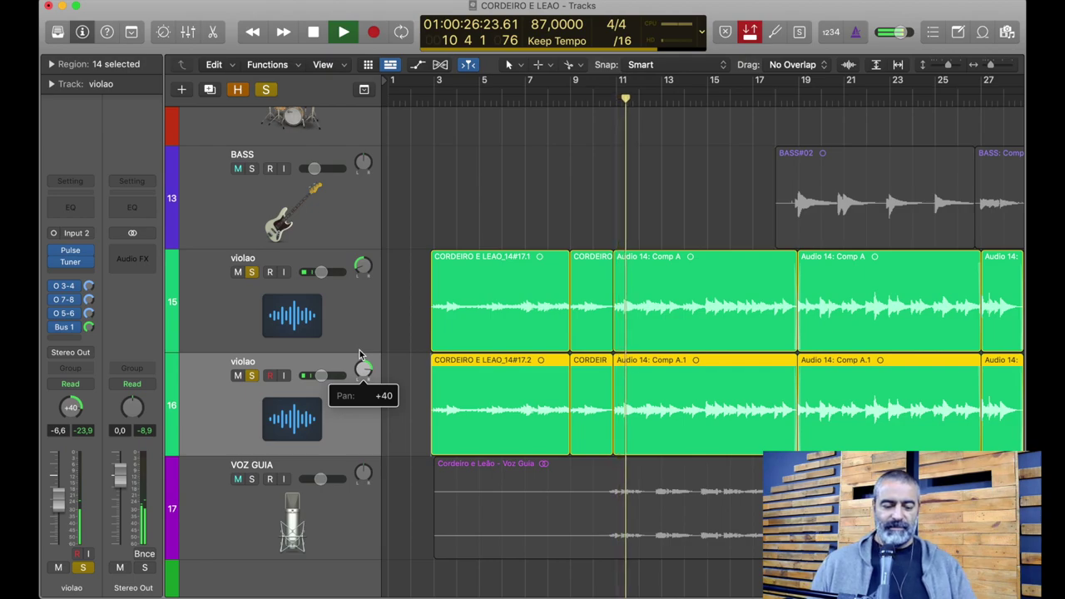
key("space")
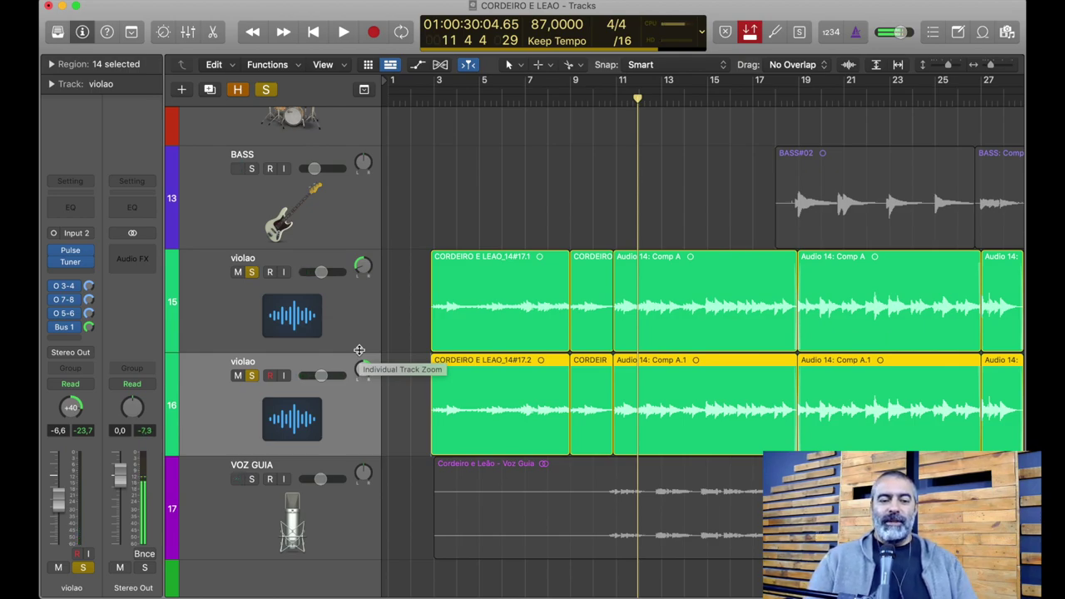
Listen to the panned violao pair from bar 13, turn off the solo on both tracks and stop playback.
left_click(657, 98)
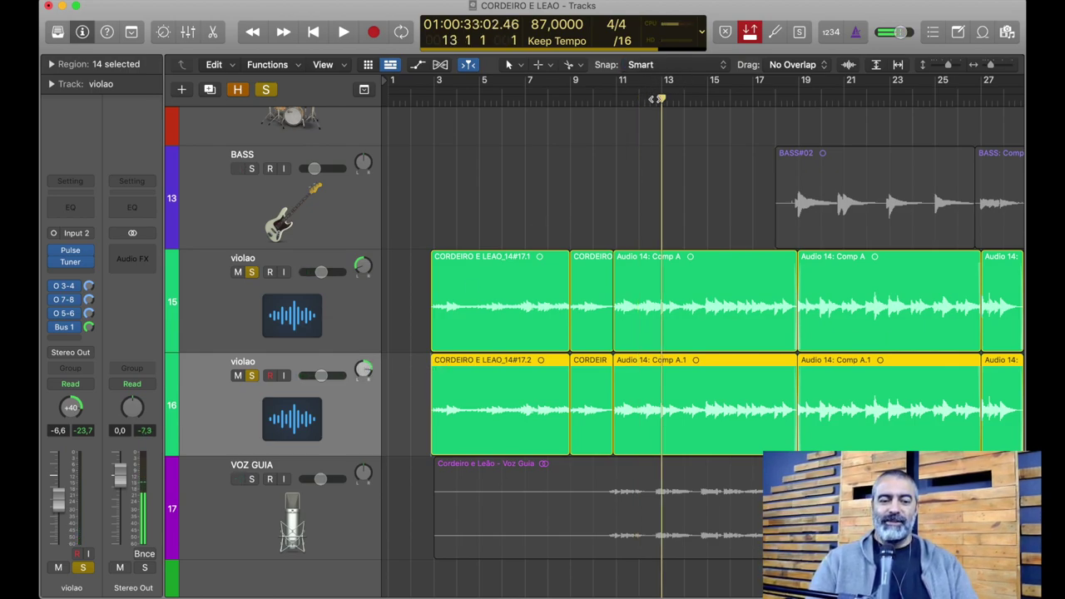
key("space")
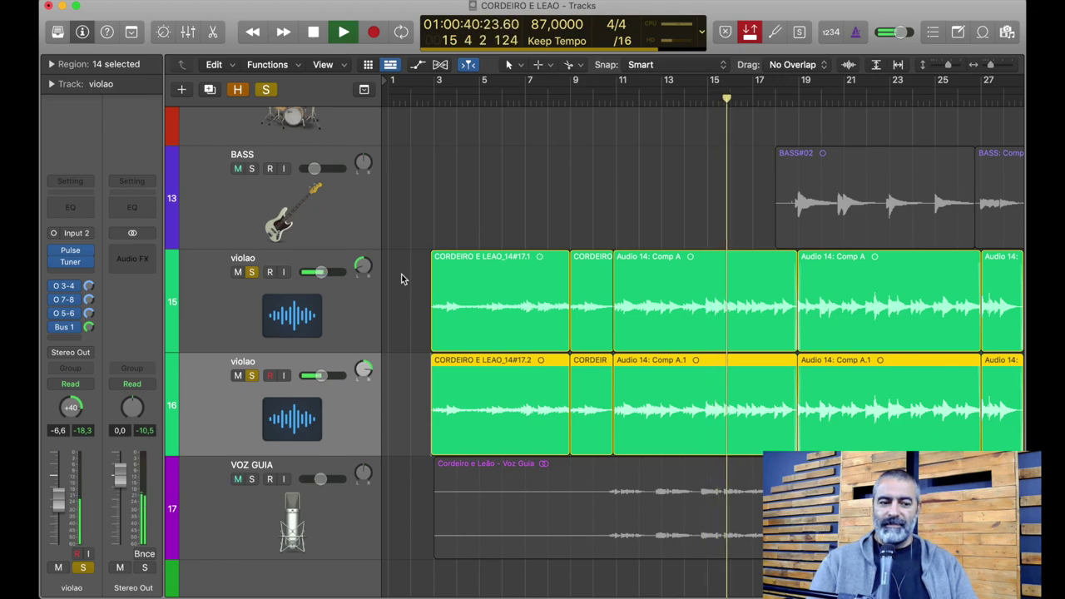
left_click(251, 272)
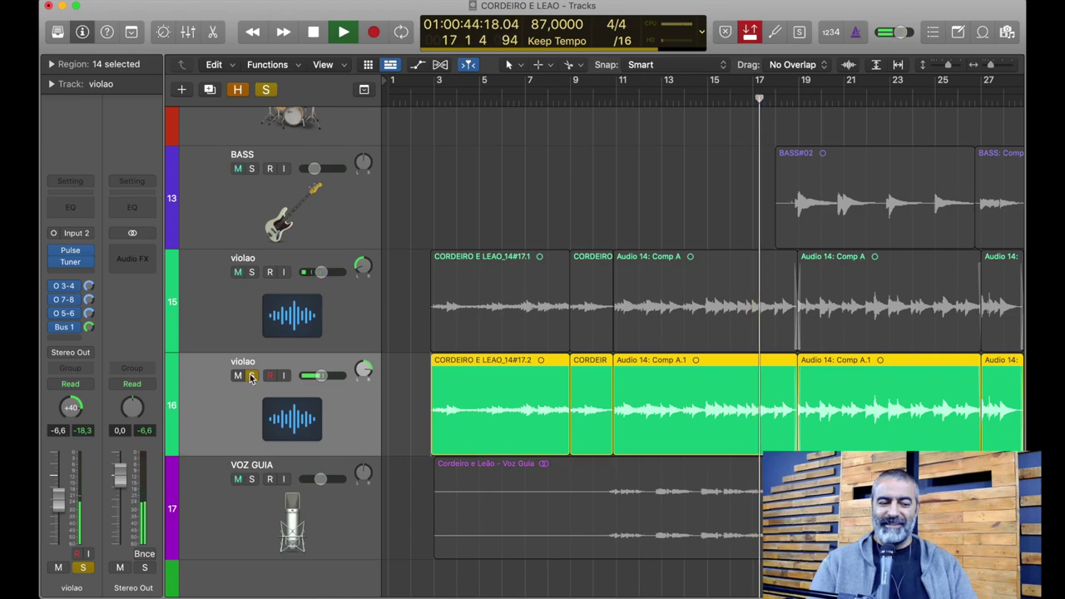
left_click(252, 376)
key("space")
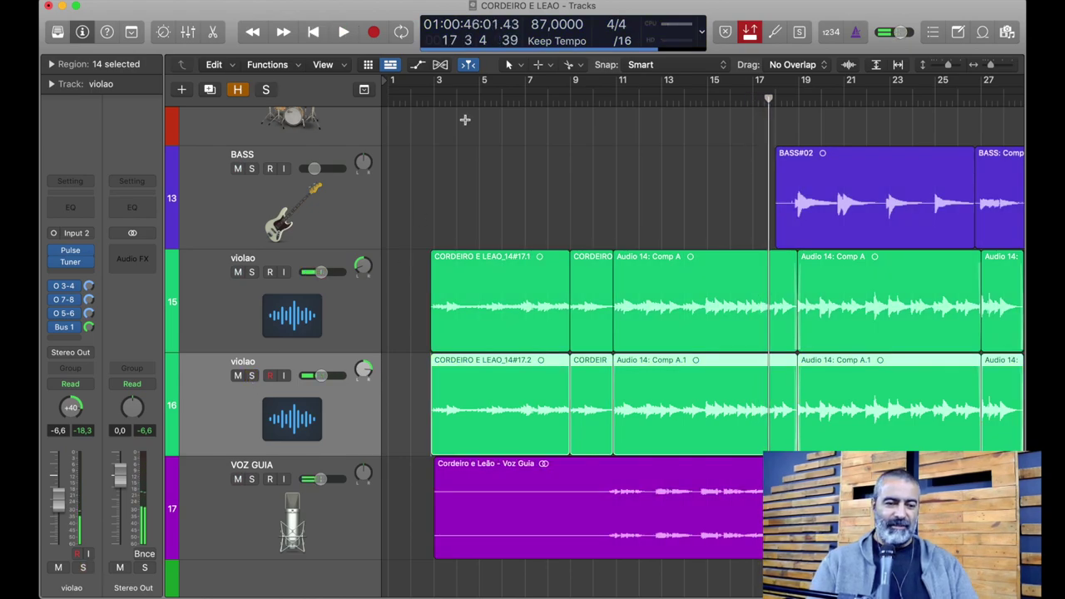
Play the unsoloed mix briefly from bar 4, stop playback and solo both violao tracks again.
left_click(460, 101)
key("space")
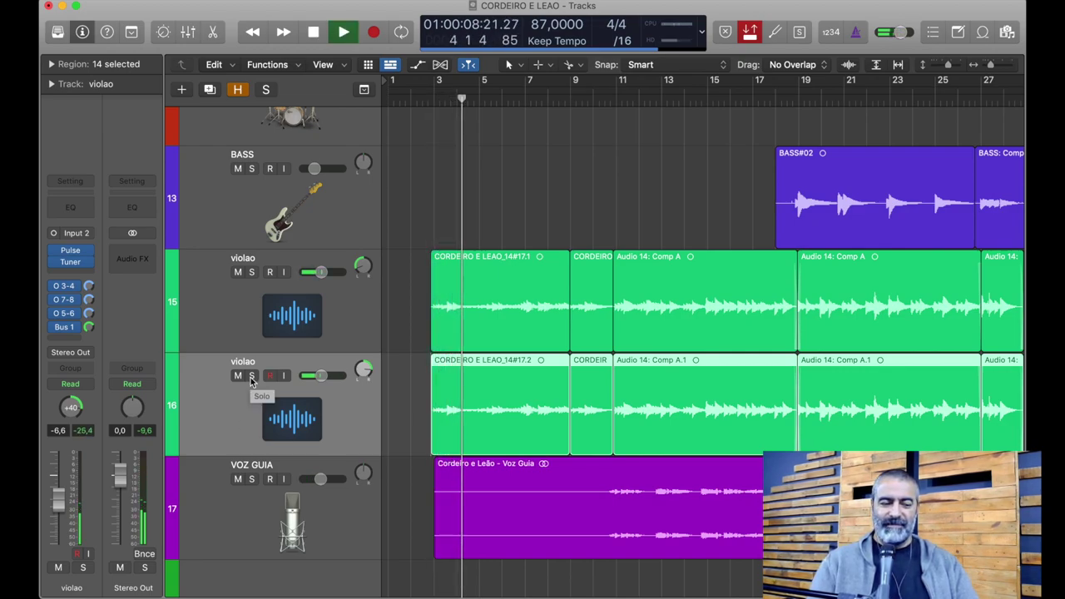
key("space")
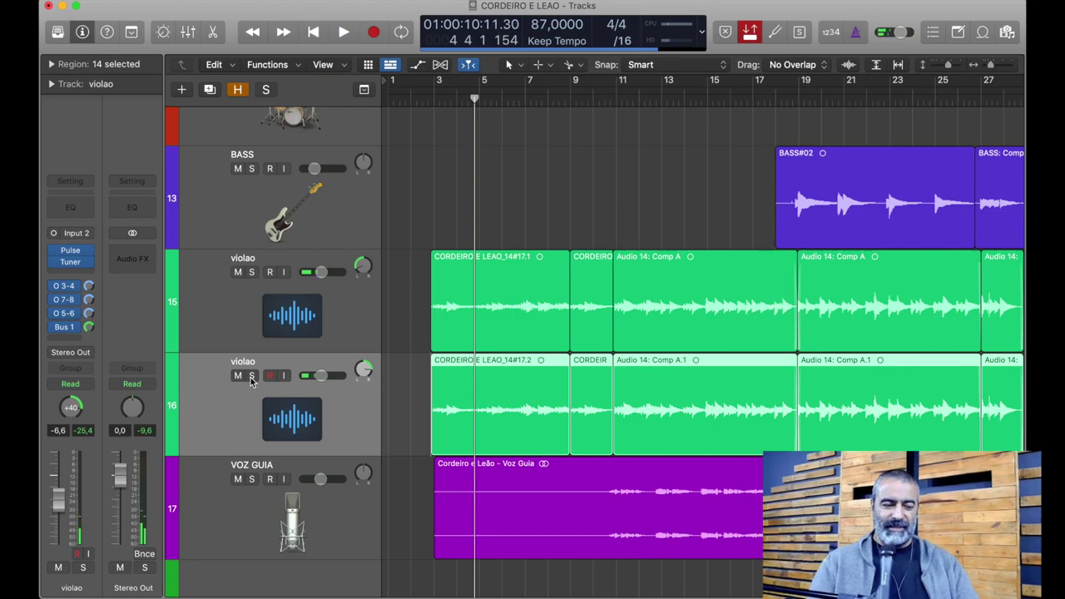
key("s")
left_click(251, 273)
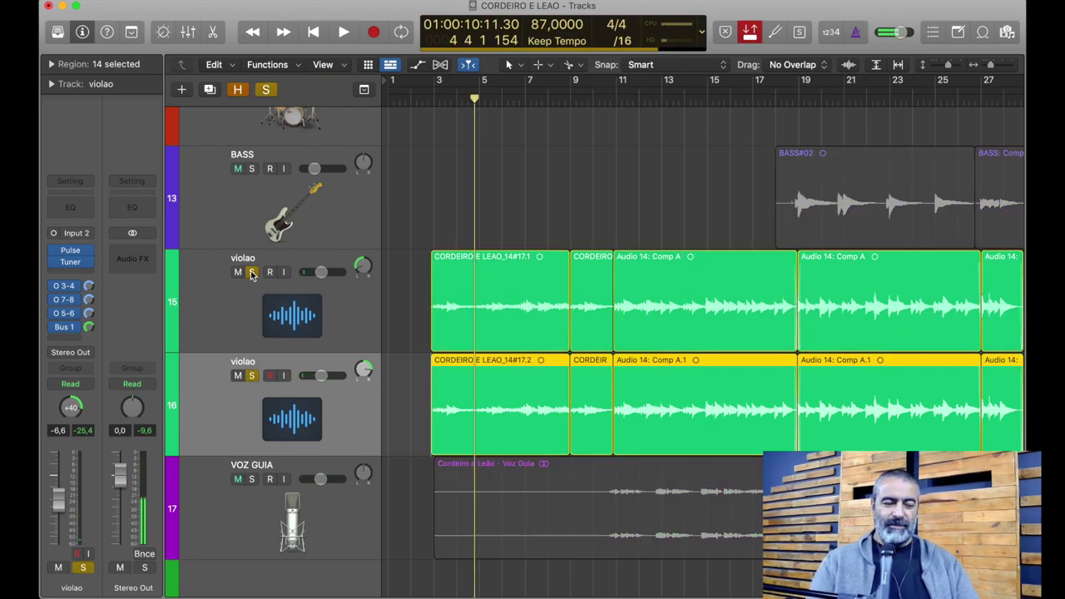
Compare the violao pair without and with impulse responses by bypassing Pulse on both tracks and re-enabling it on each during playback.
mouse_move(86, 256)
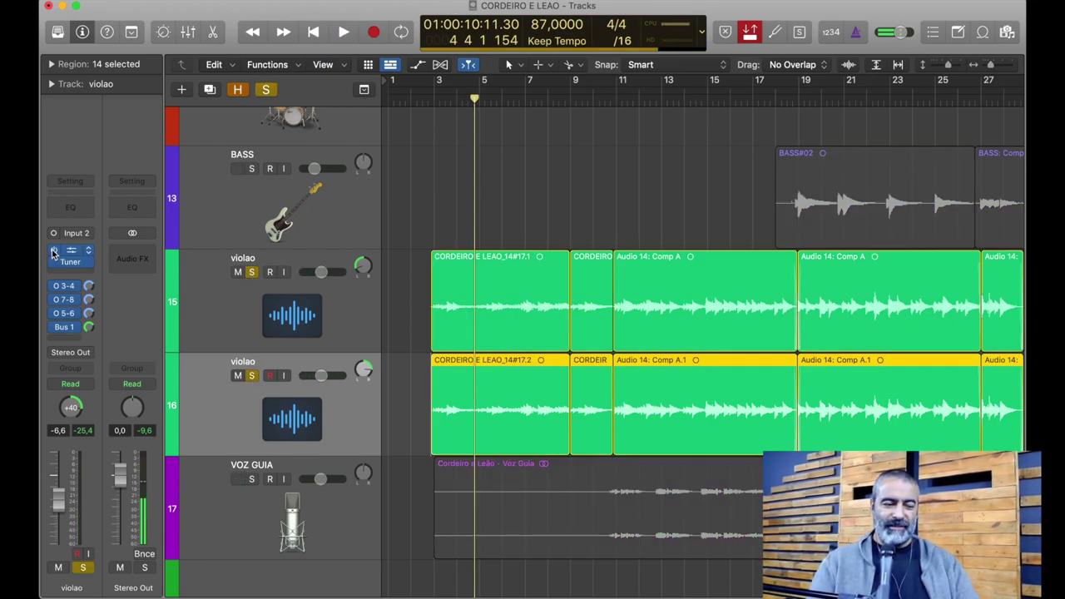
left_click(208, 325)
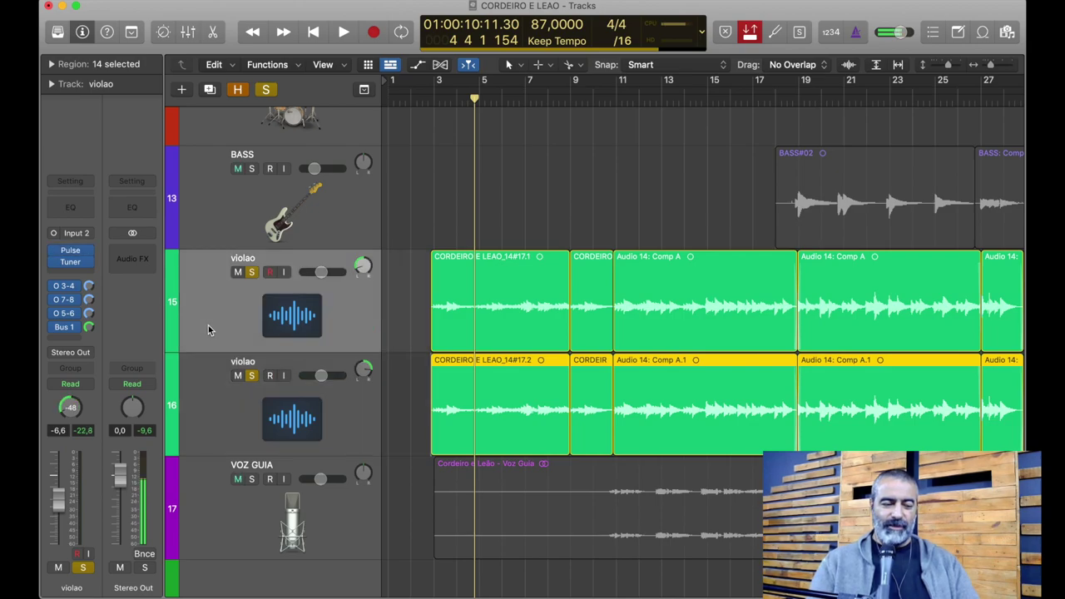
mouse_move(55, 254)
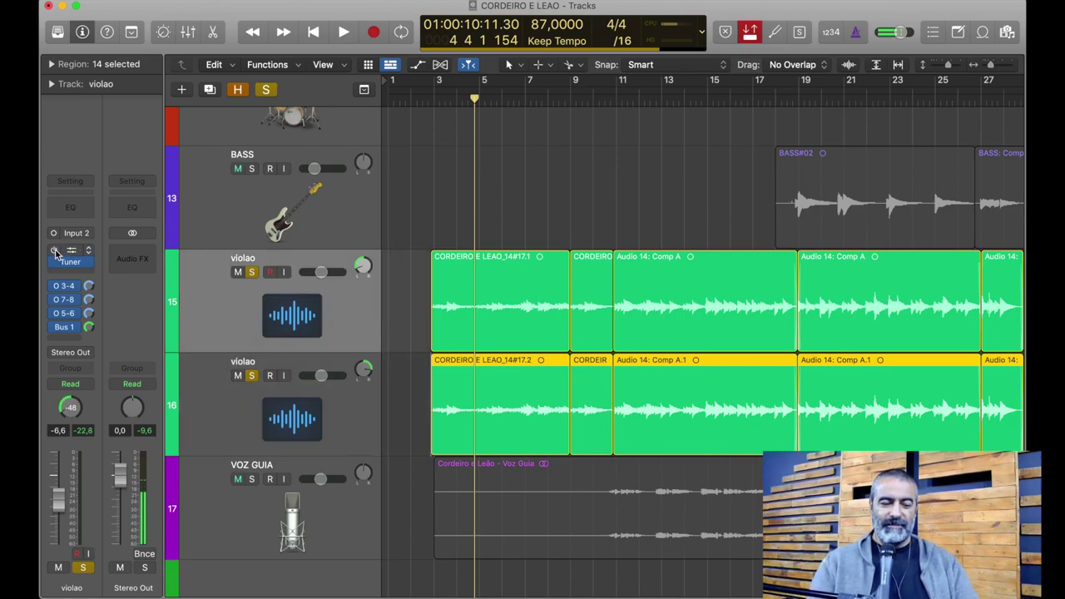
key("space")
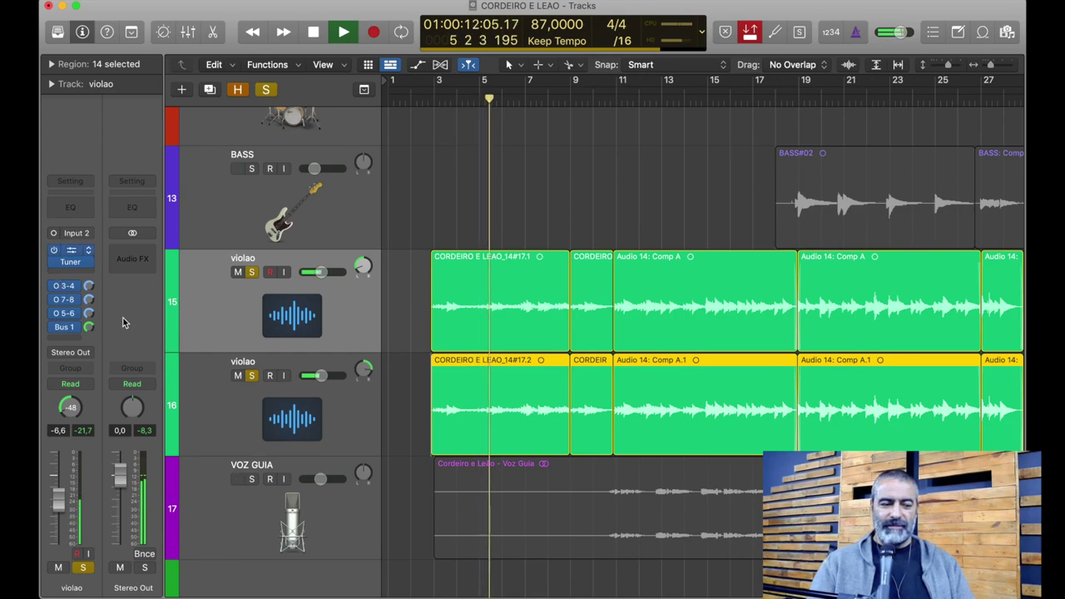
left_click(219, 391)
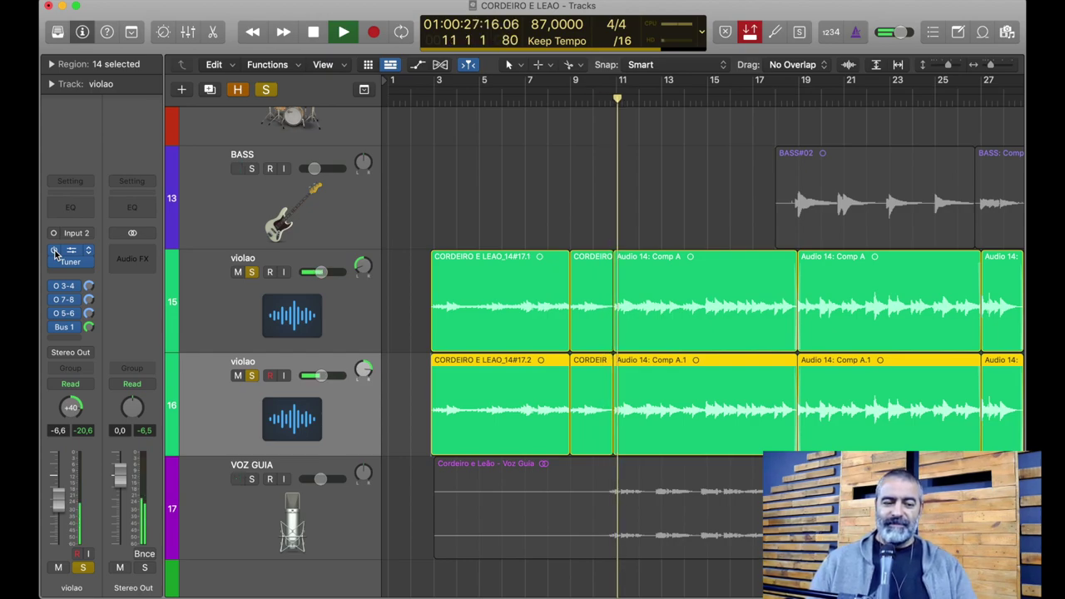
Stop playback and turn off the solo on both violao tracks.
key("space")
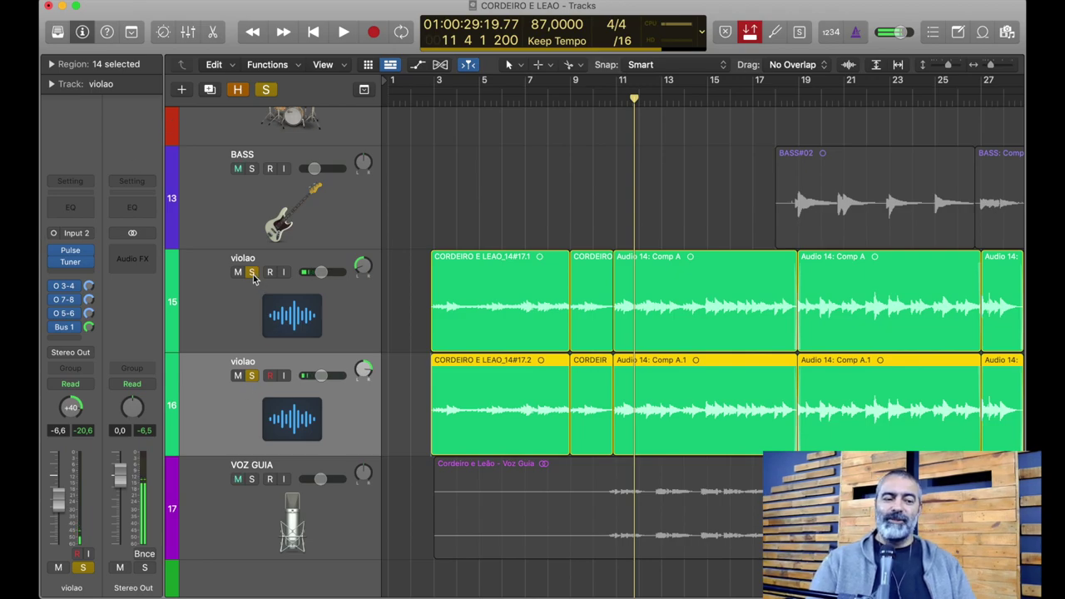
left_click(251, 376, "alt")
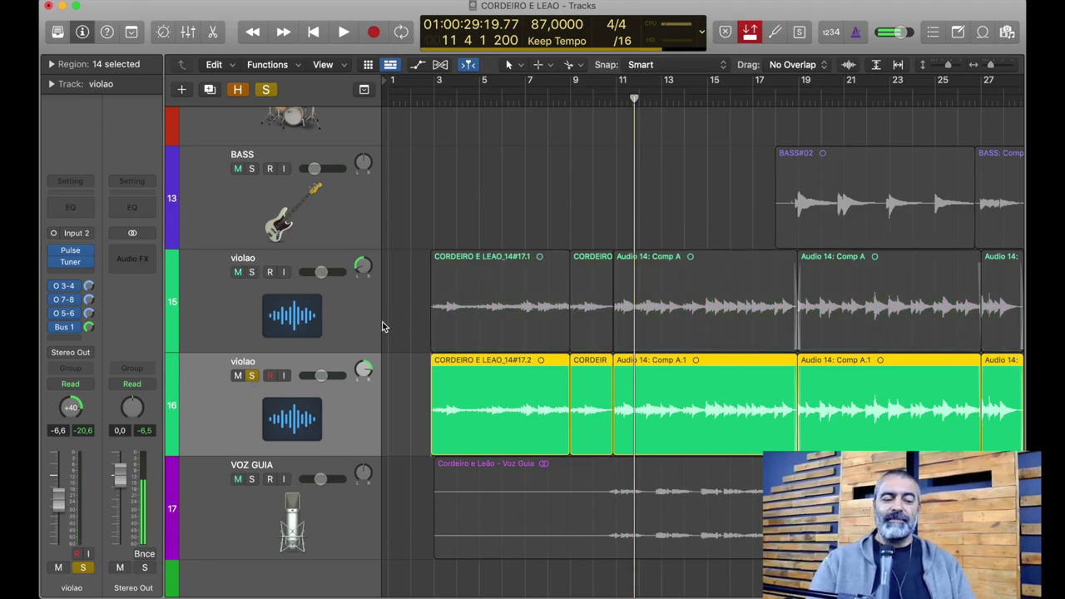
key("s")
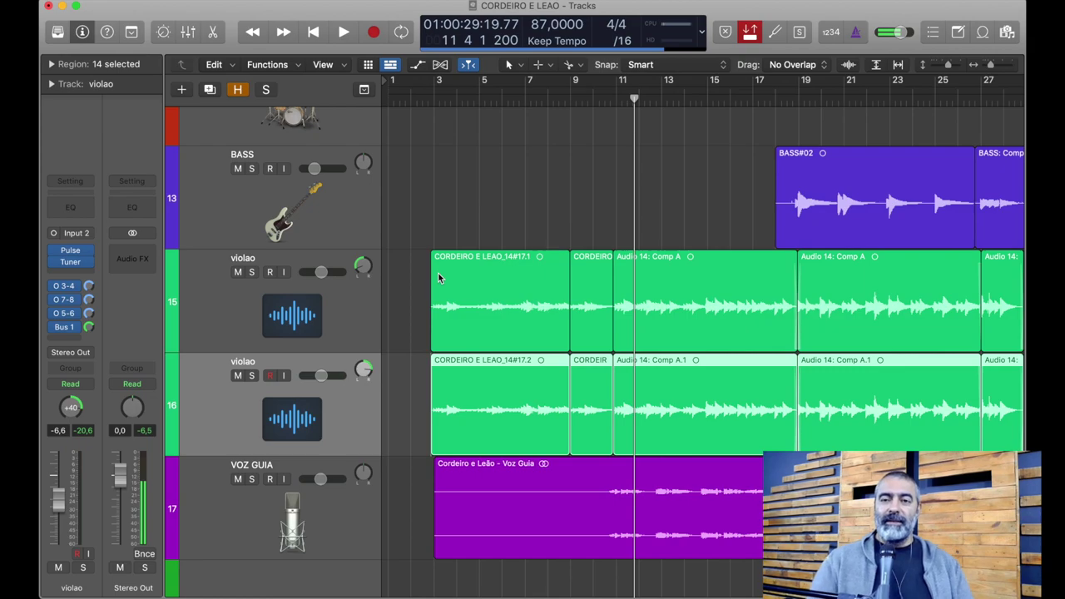